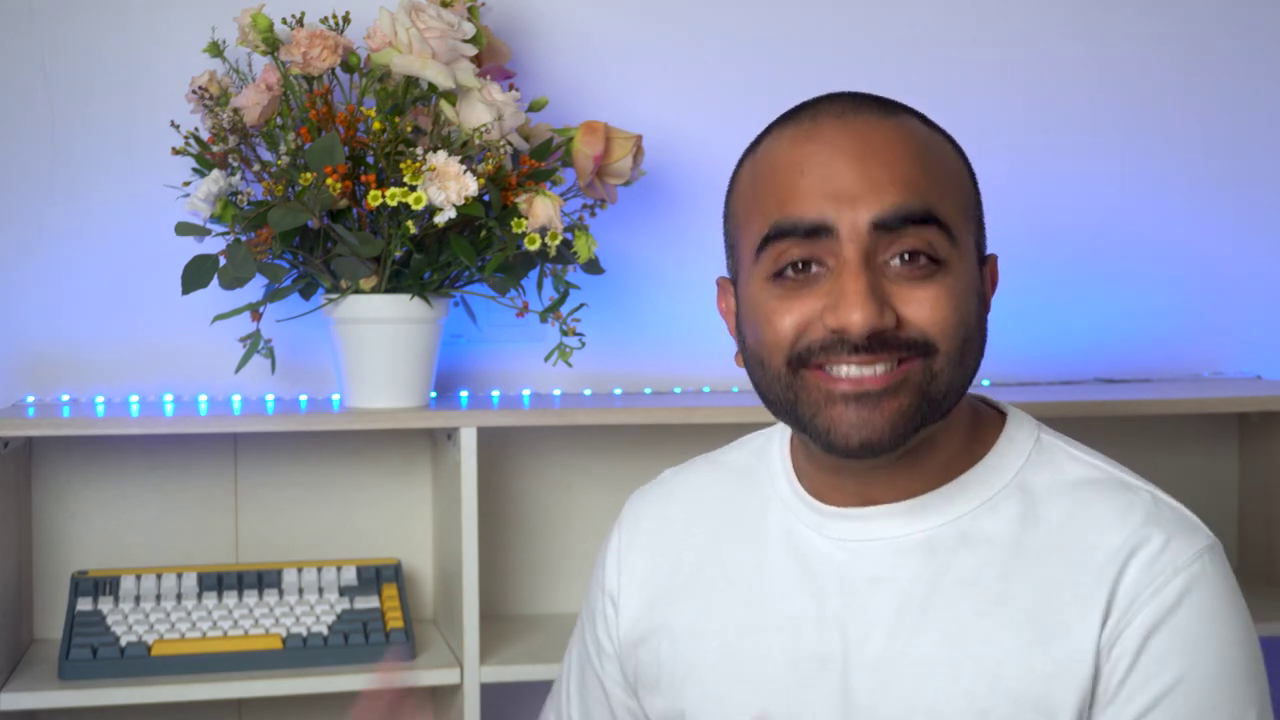
- Download the Facebook Feed Pro zip from the All Access Bundle on the Smash Balloon account page
scroll(640, 360, "down", 3)
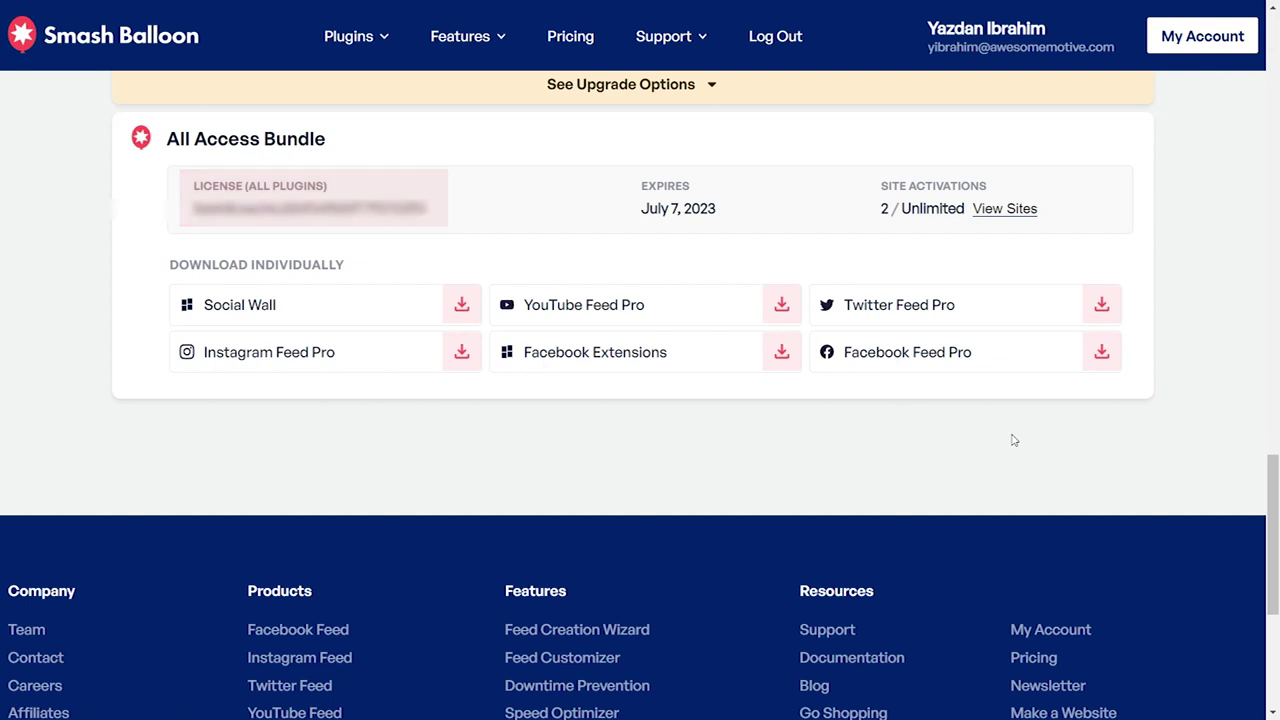
left_click(1043, 358)
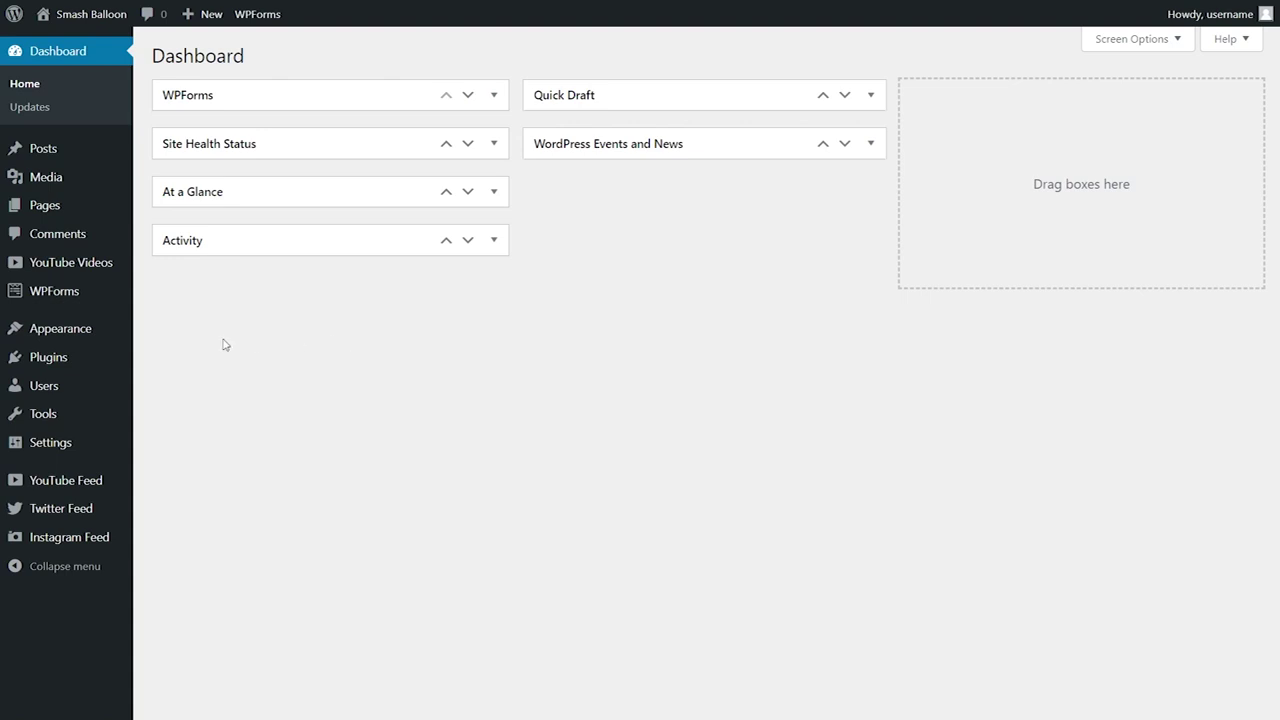
- Upload the Facebook Feed Pro zip under Plugins > Add New, install Custom Facebook Feed Pro Smash 4.3.4, and activate it
mouse_move(82, 368)
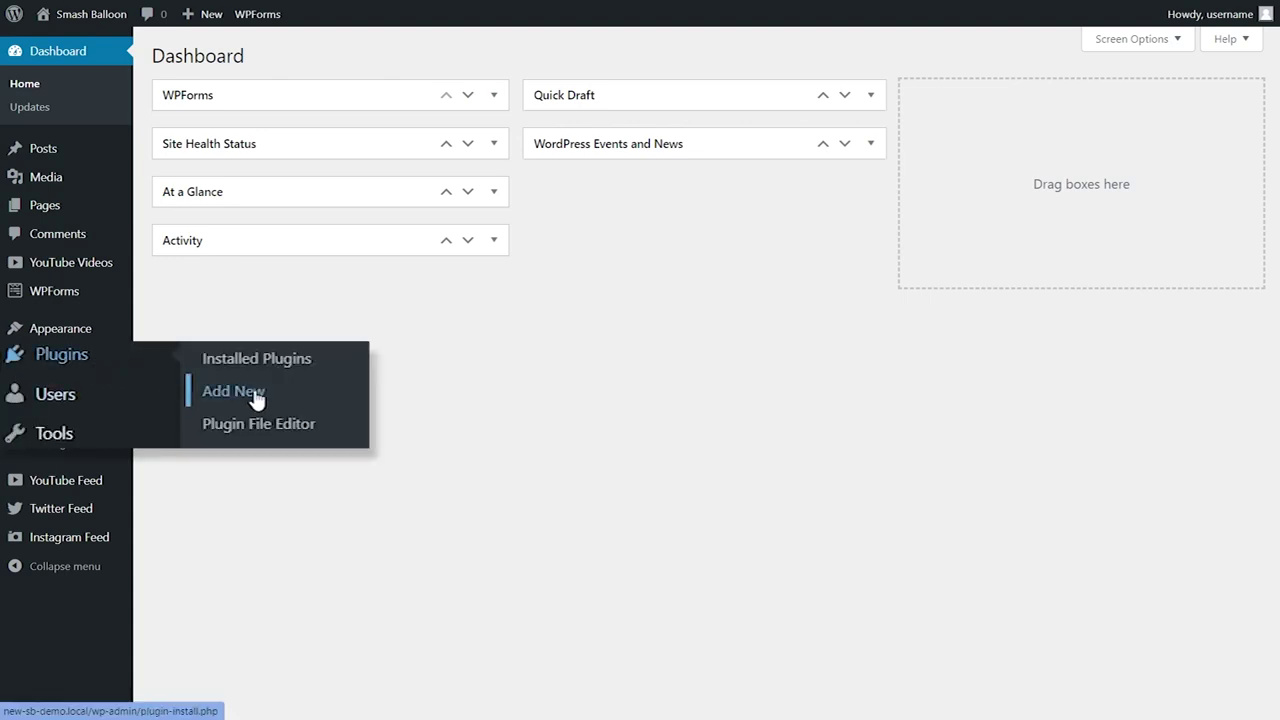
left_click(232, 391)
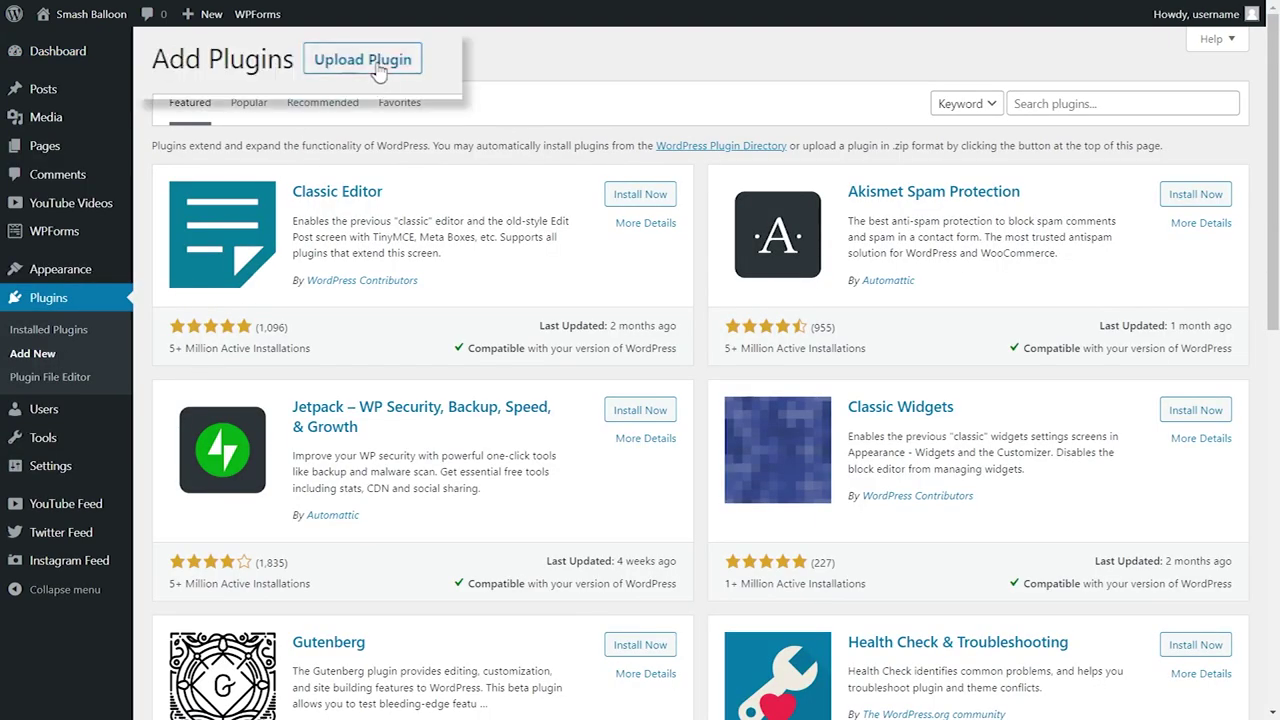
left_click(310, 60)
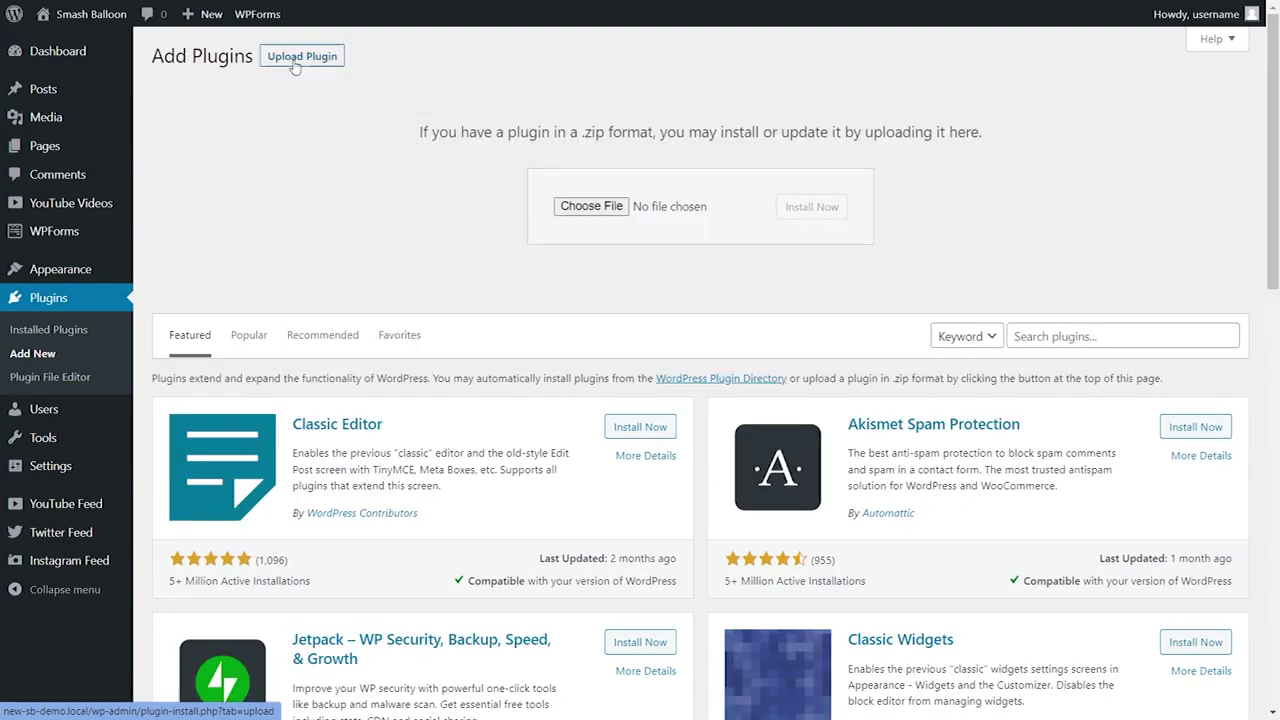
left_click(591, 206)
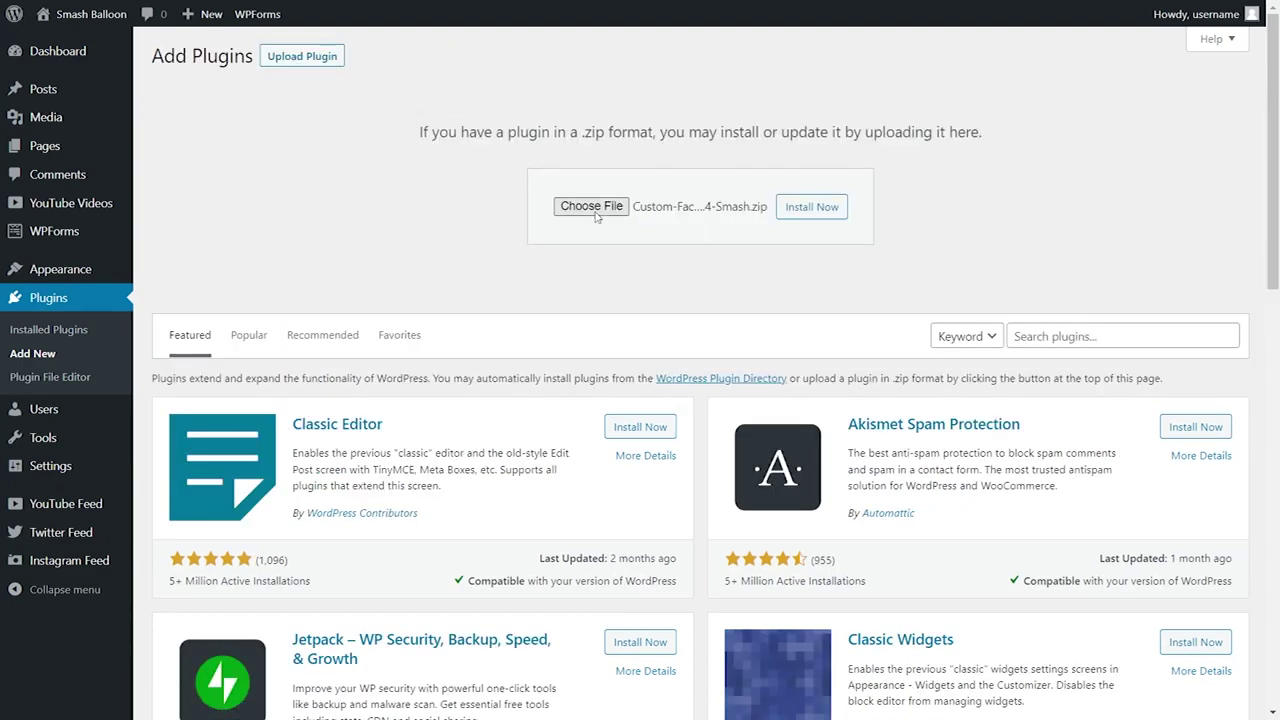
left_click(808, 207)
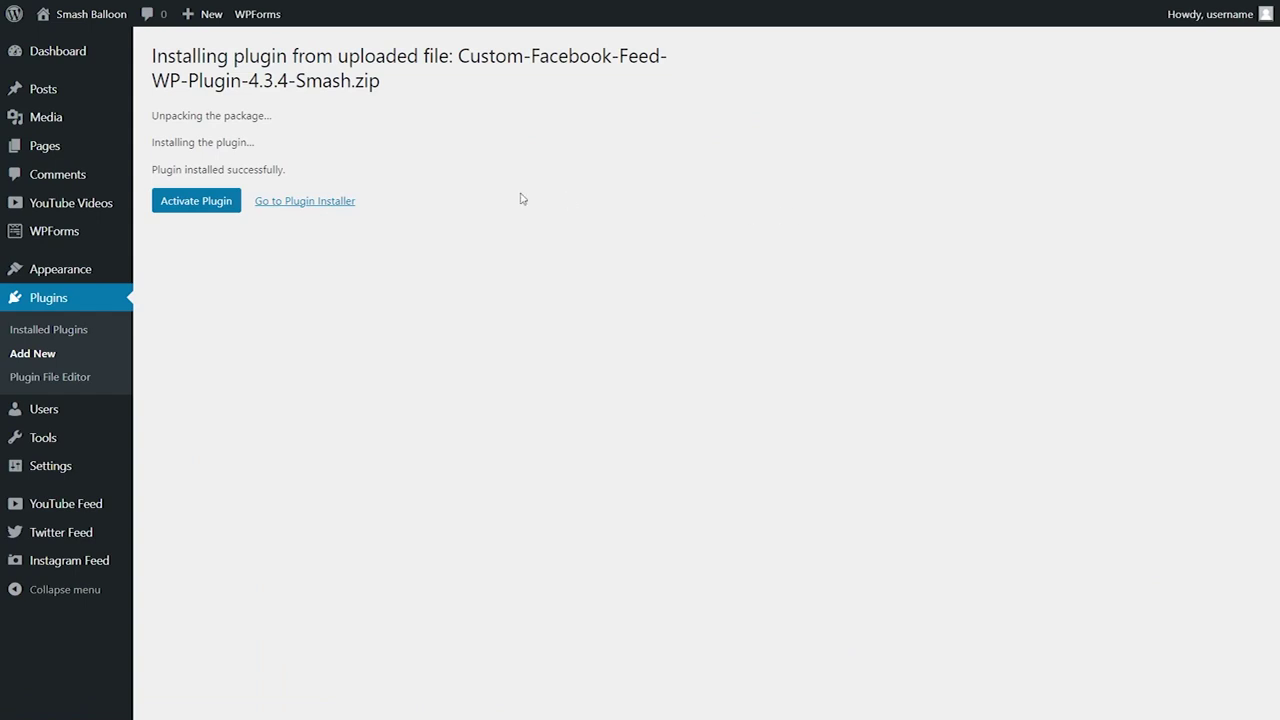
left_click(204, 203)
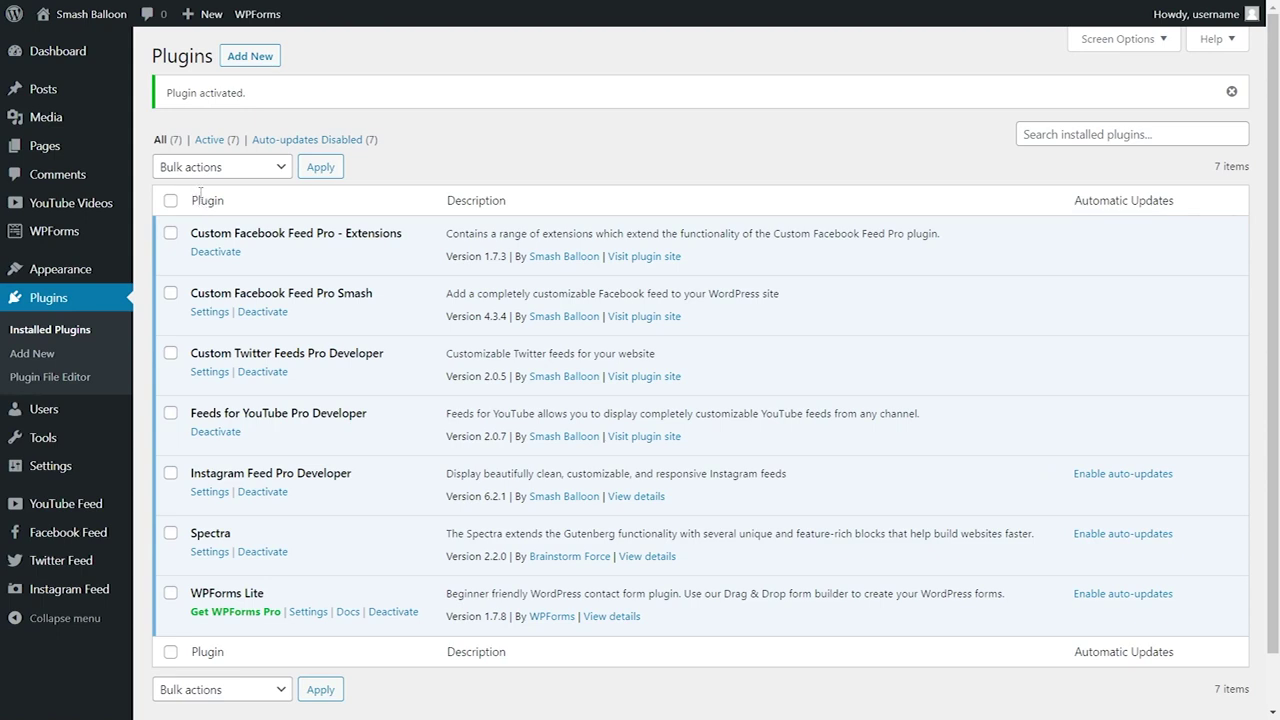
- Paste the license key into the Custom Facebook Feed Pro field in Facebook Feed settings and activate it
mouse_move(80, 540)
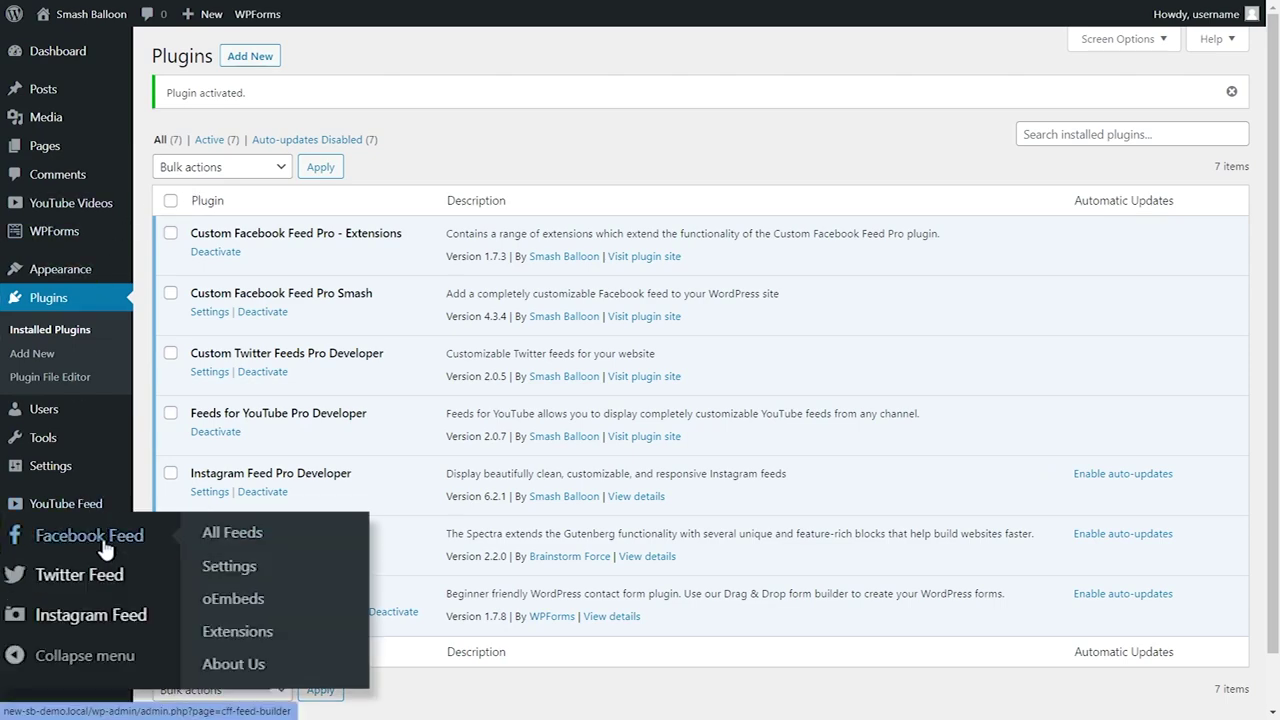
left_click(229, 566)
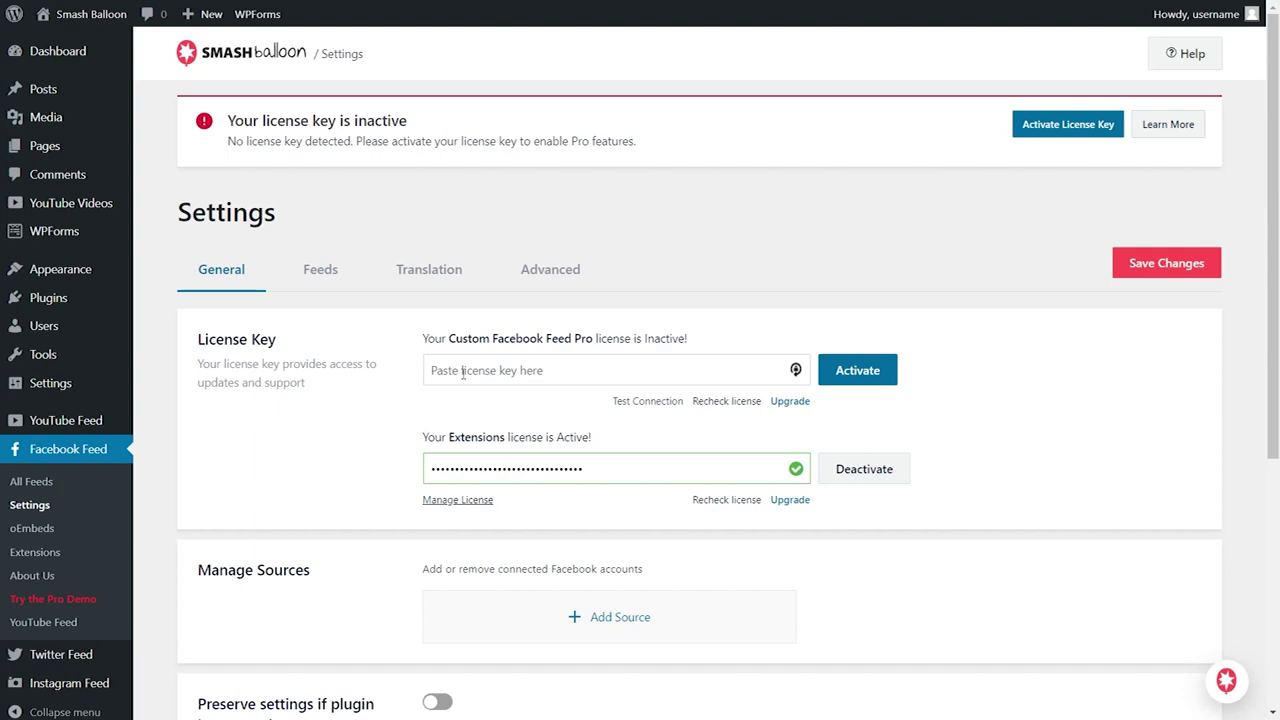
right_click(522, 372)
left_click(545, 415)
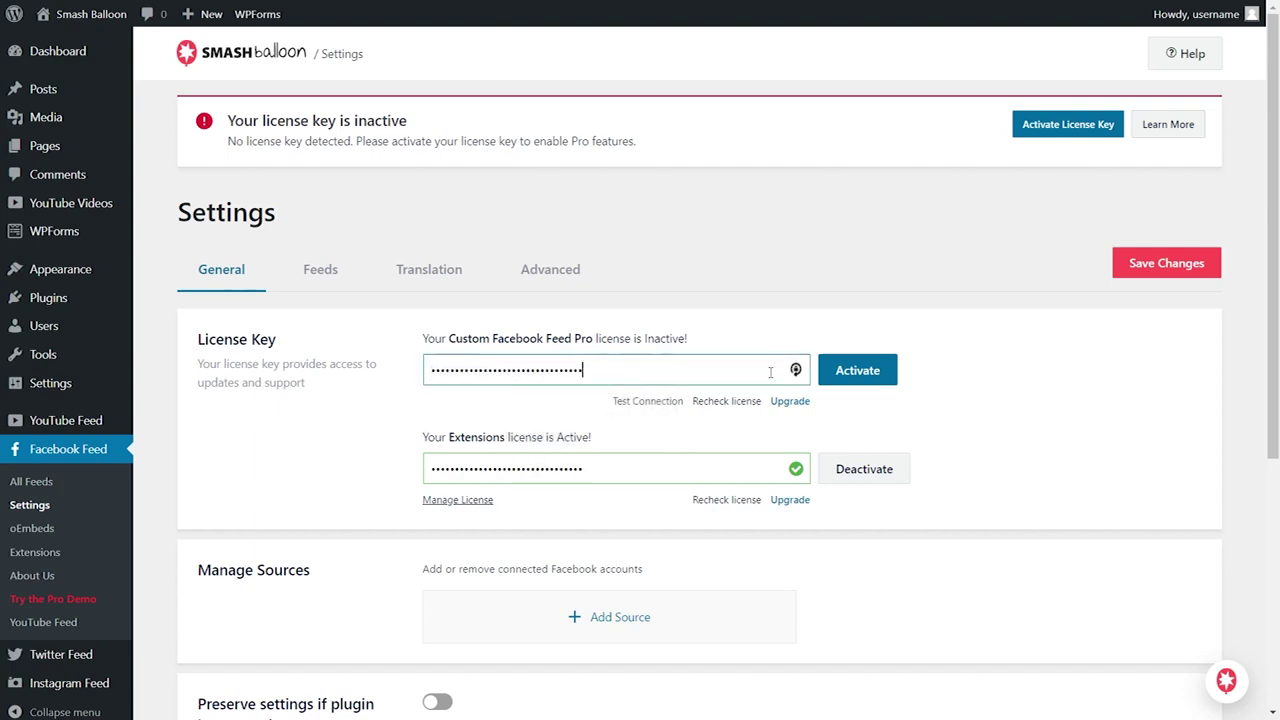
left_click(846, 376)
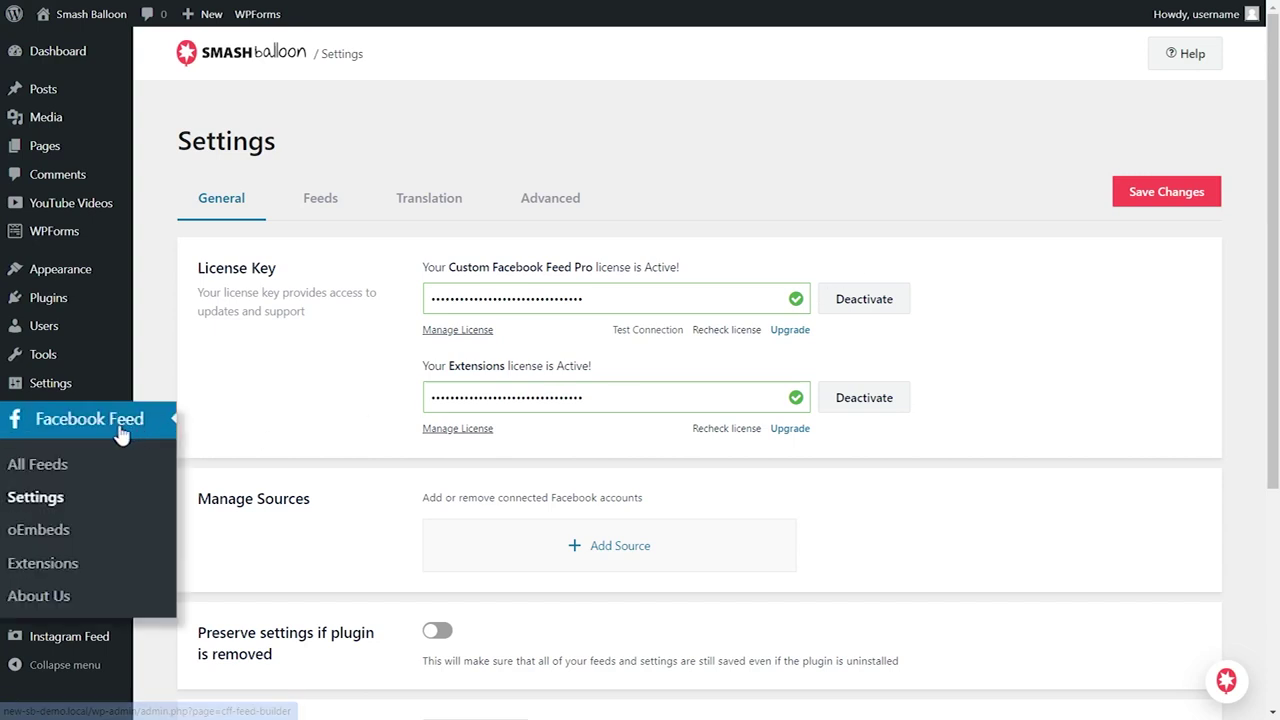
- Start a new Timeline feed from All Feeds and begin adding a new Page source
left_click(57, 467)
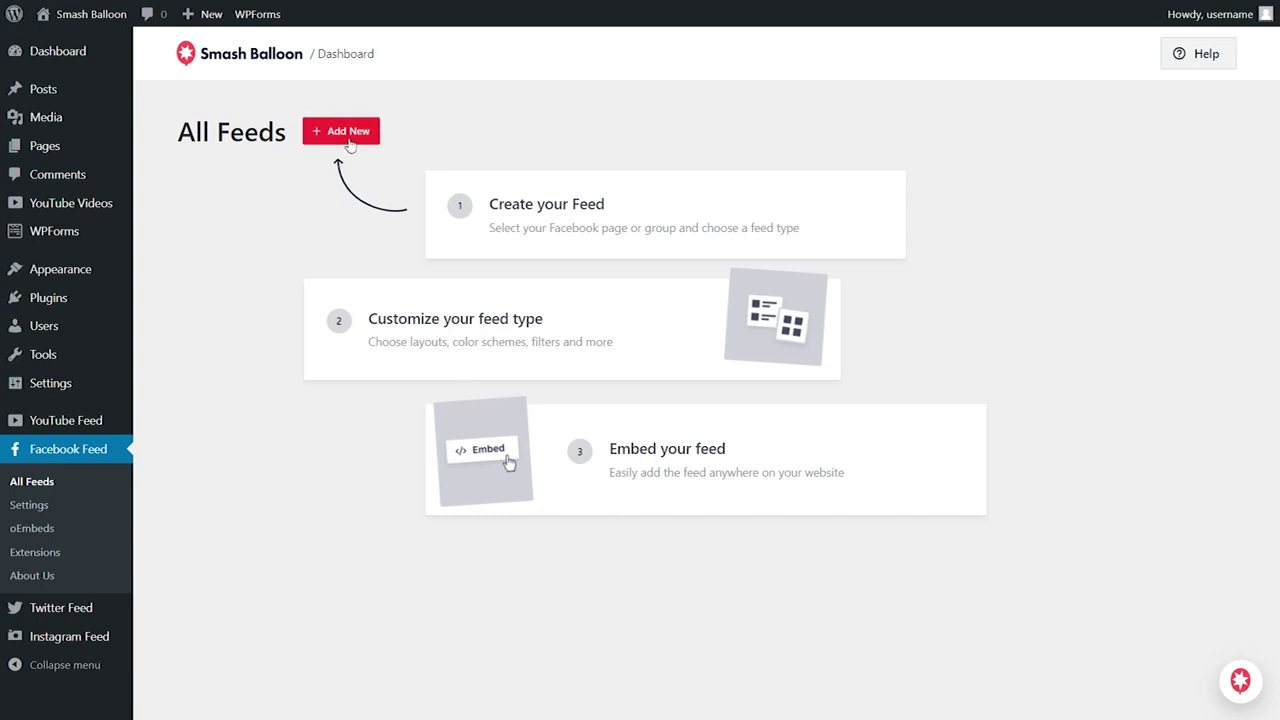
left_click(349, 140)
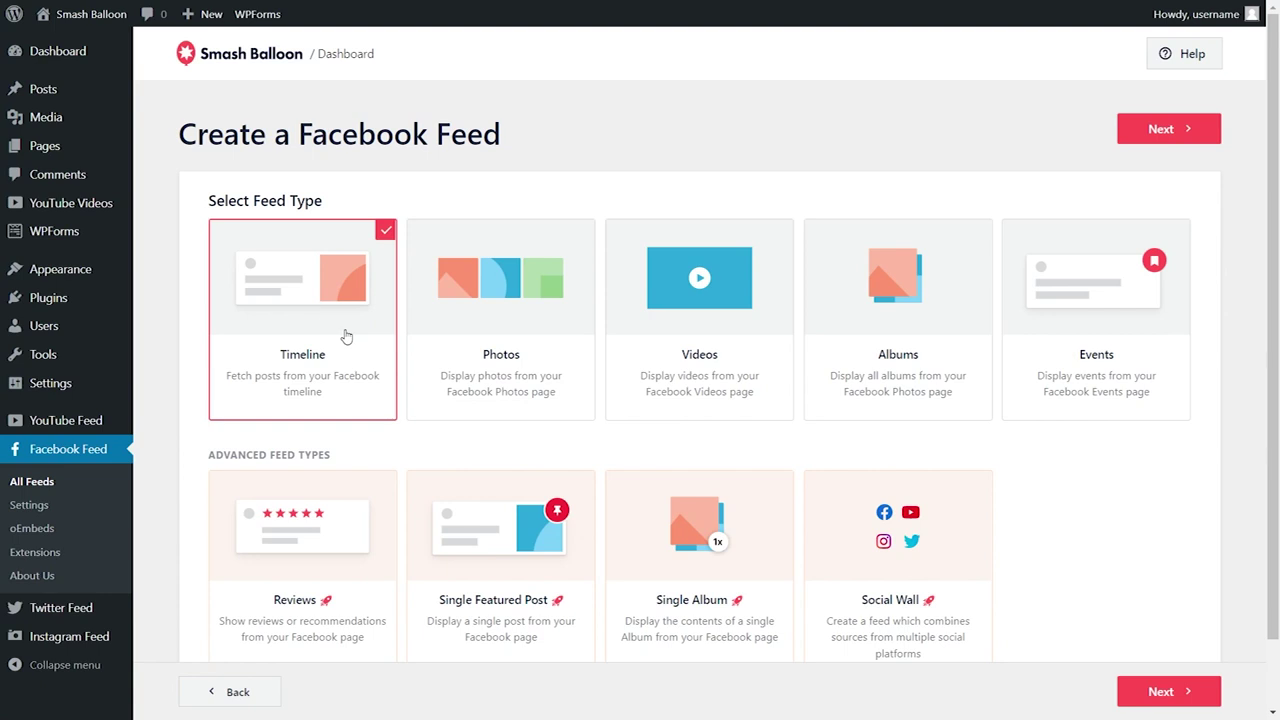
left_click(1131, 138)
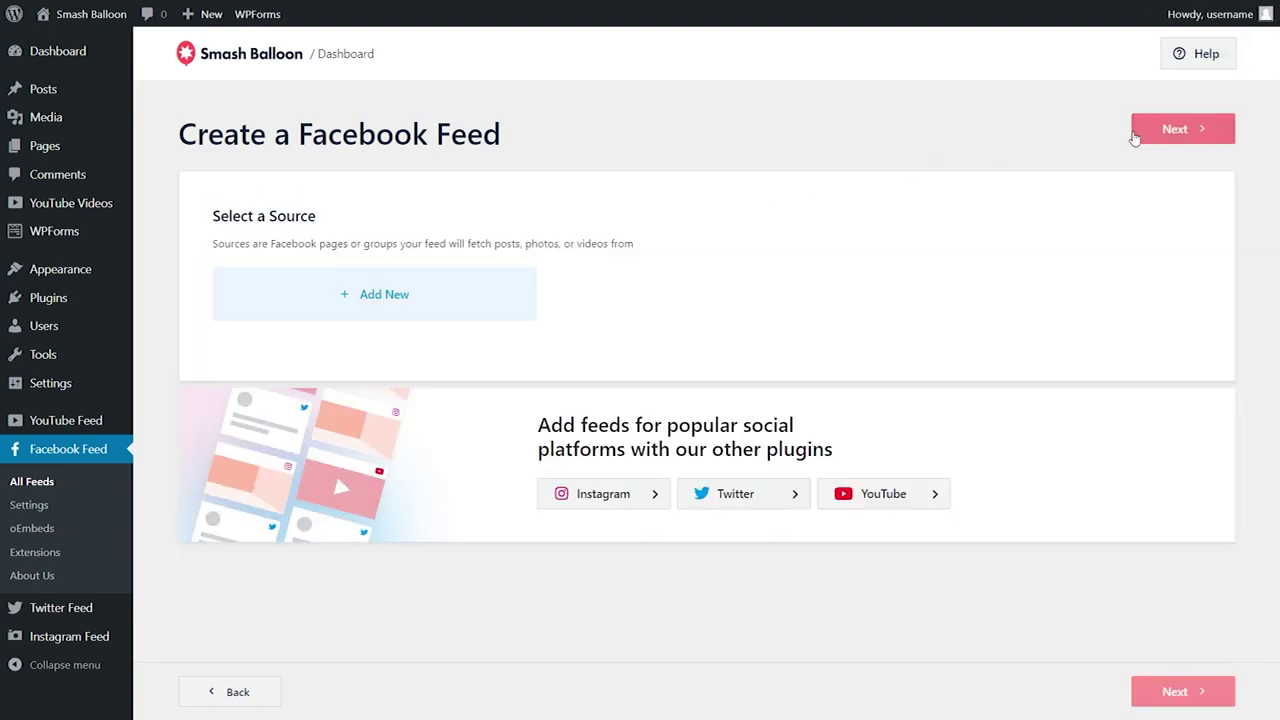
left_click(485, 290)
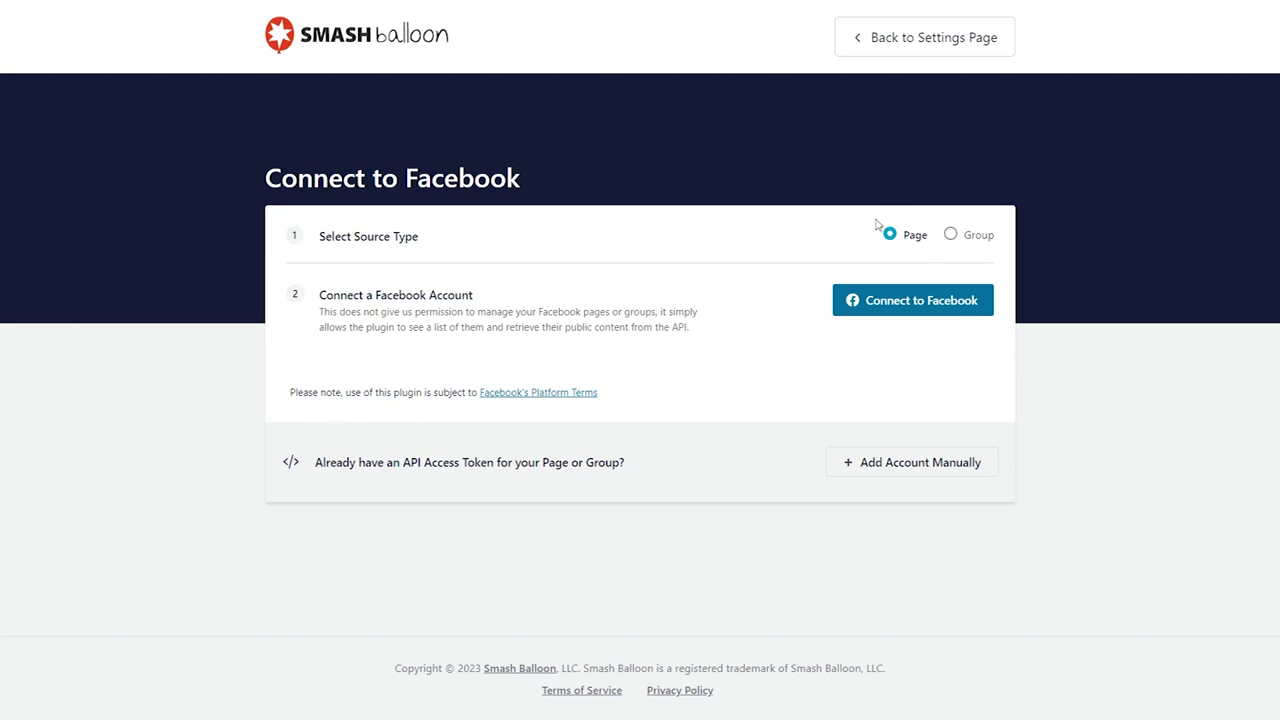
- Connect to Facebook, grant access to the Landscapes We Love page, and approve its permissions
left_click(917, 305)
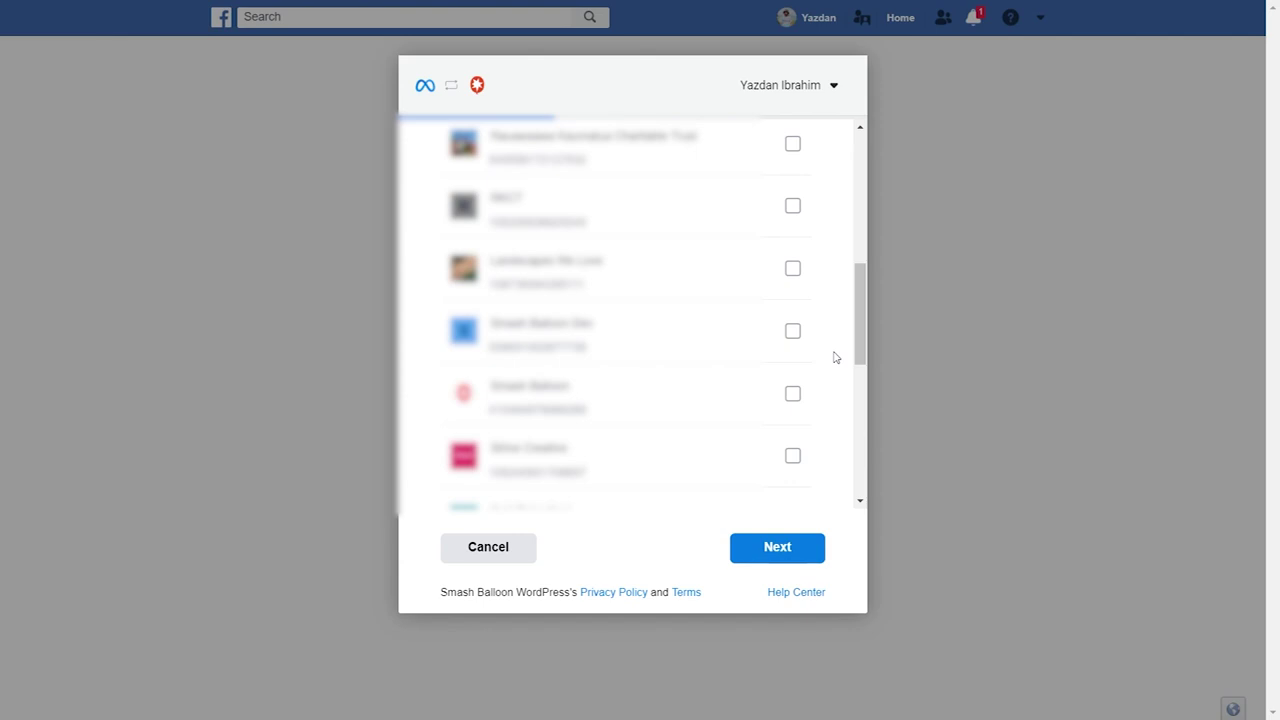
left_click(792, 269)
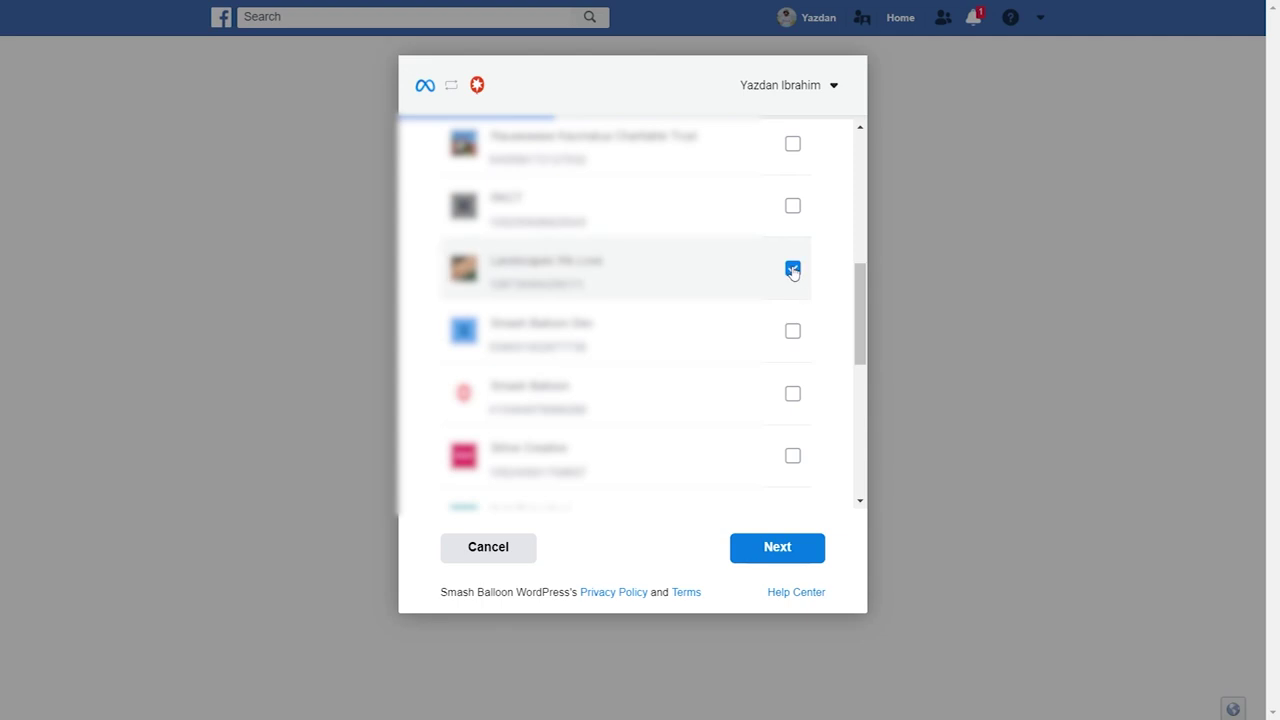
left_click(780, 548)
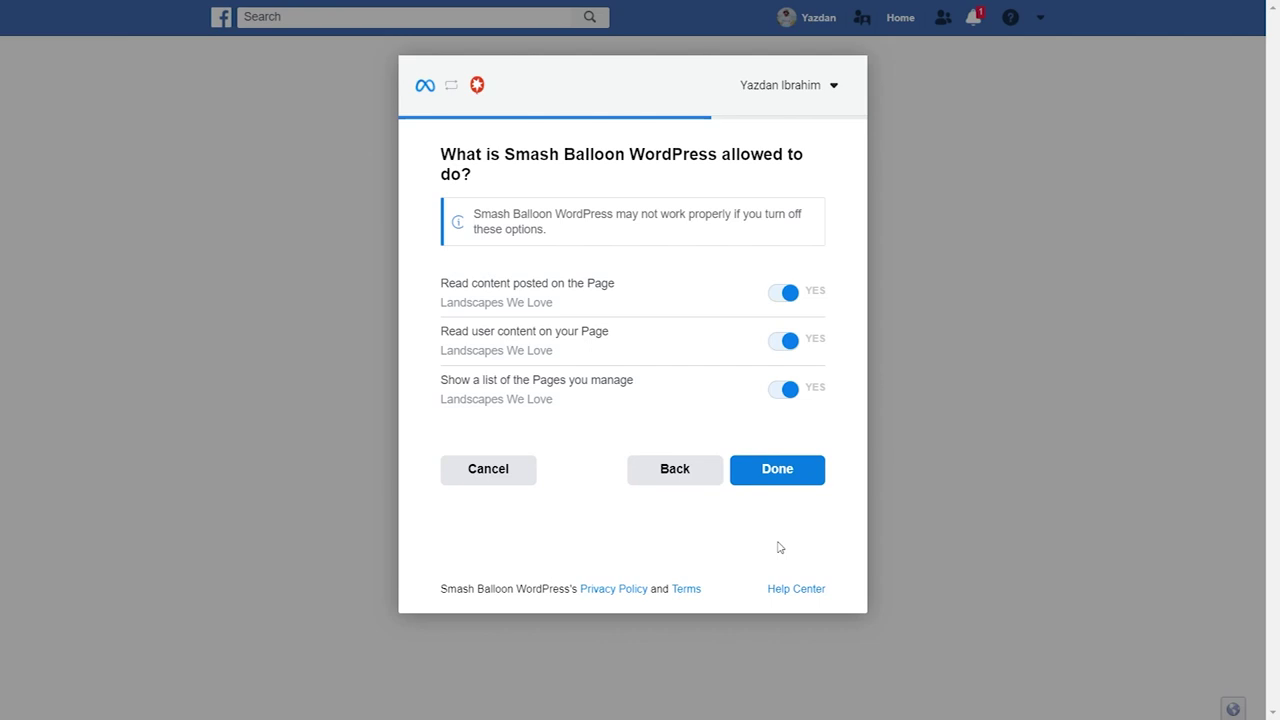
left_click(780, 487)
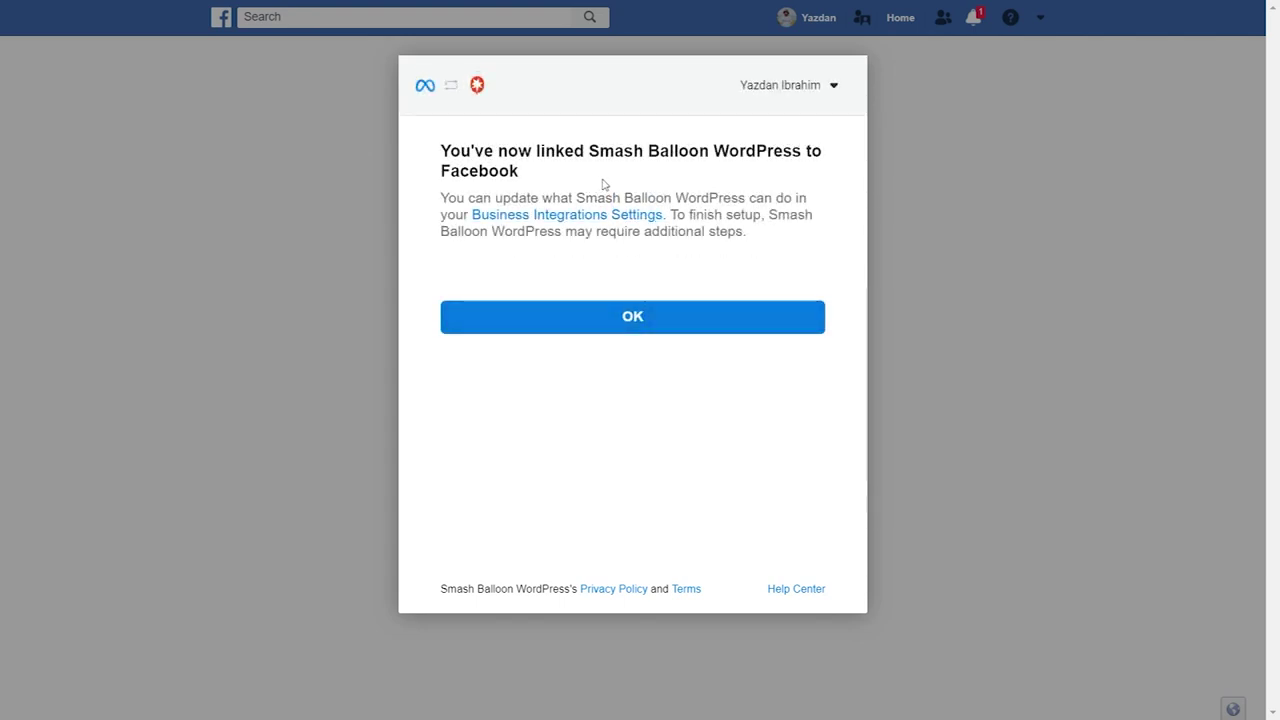
left_click(629, 326)
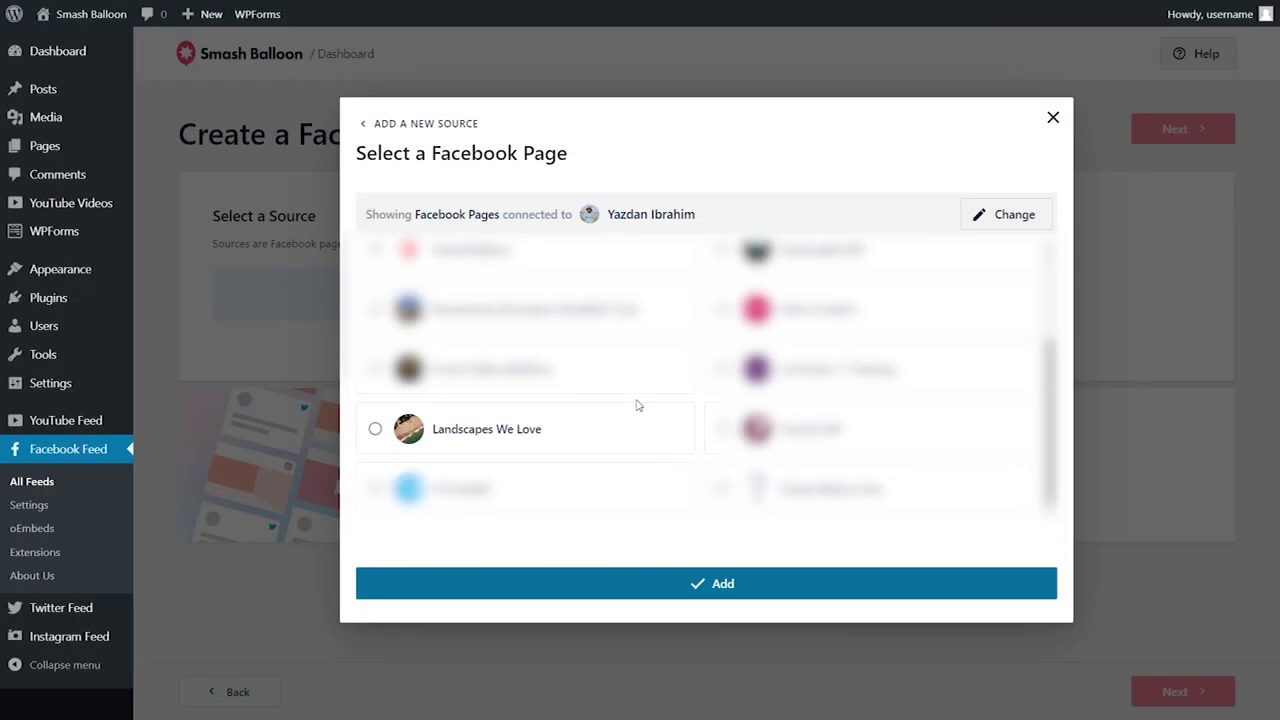
- Add Landscapes We Love as the feed source and continue with the Default template
left_click(596, 437)
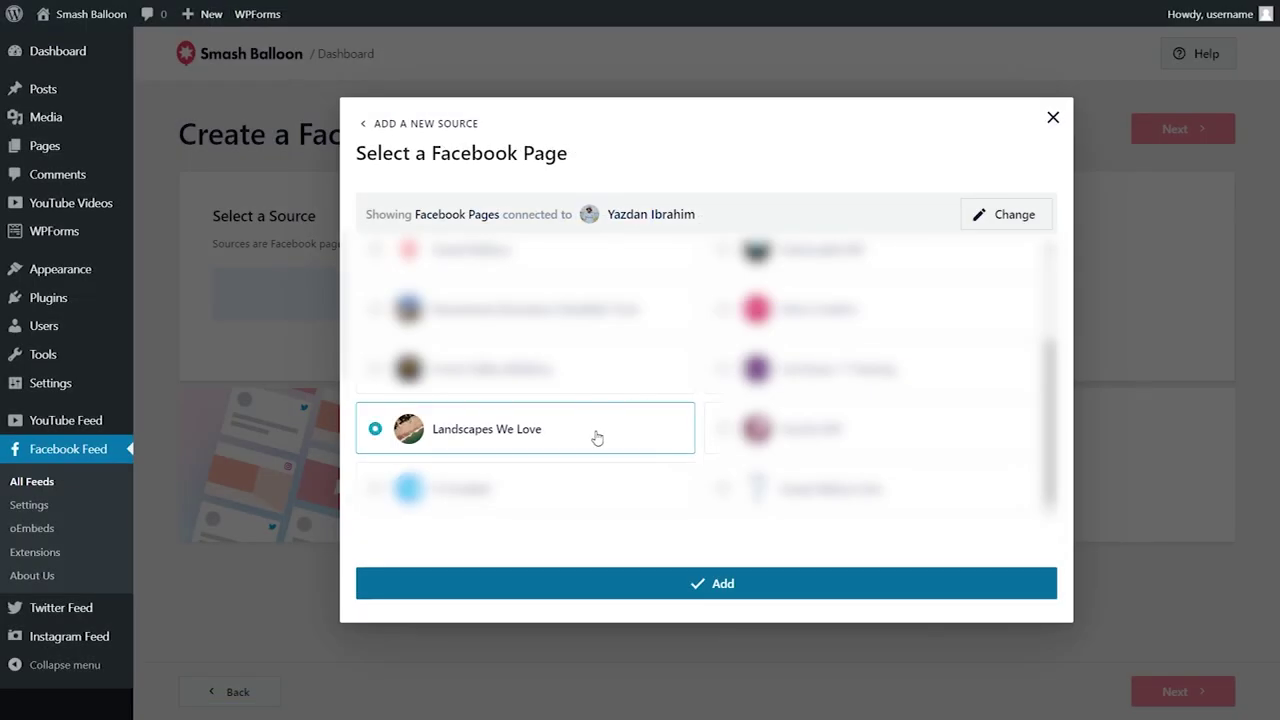
left_click(714, 585)
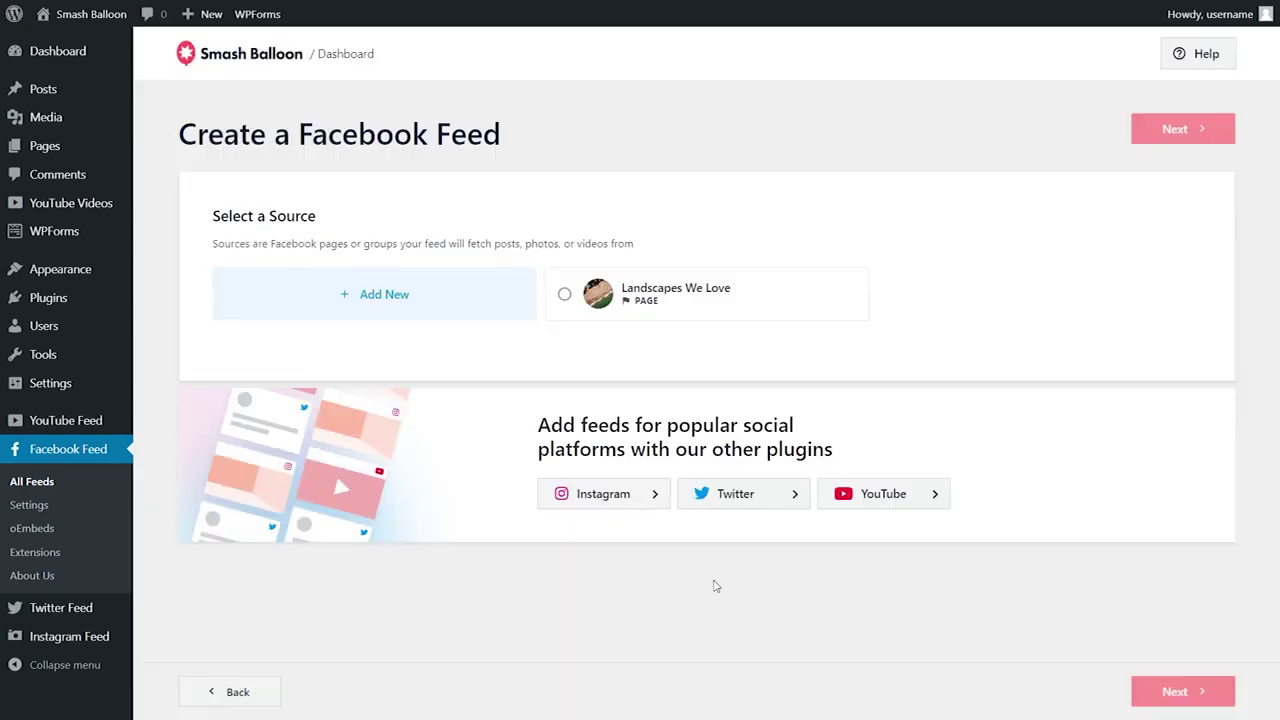
left_click(664, 305)
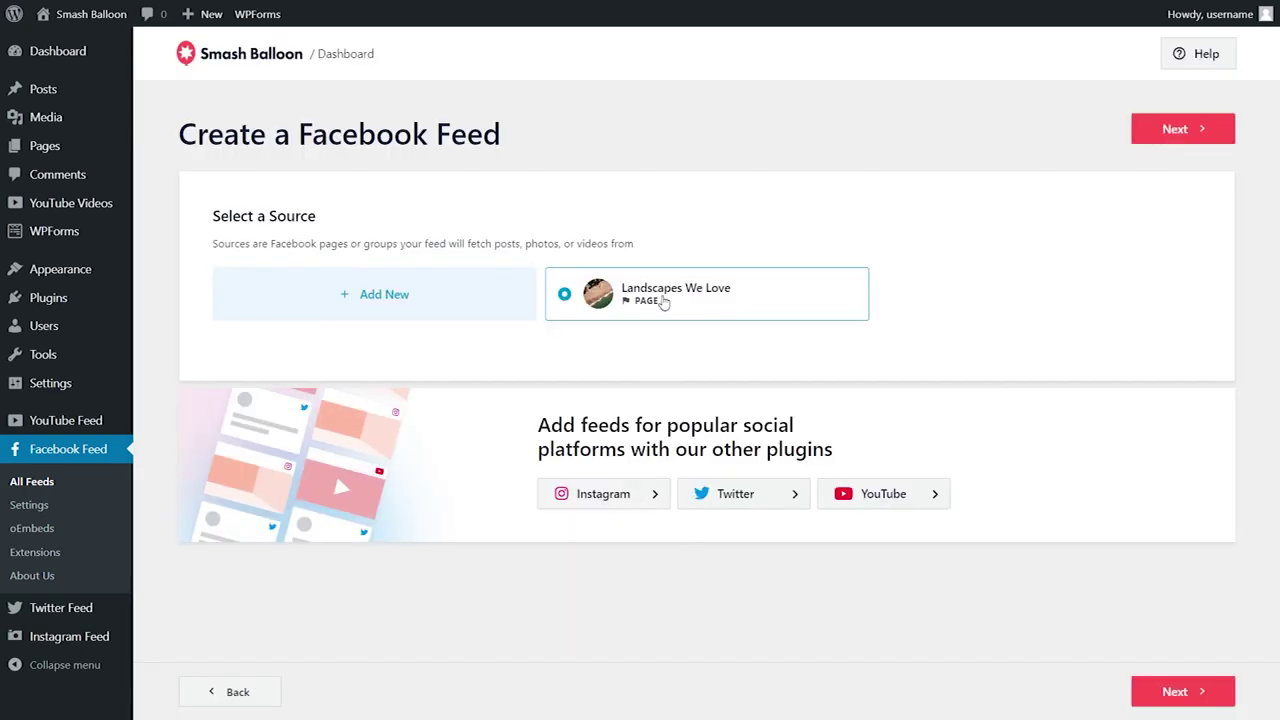
left_click(1143, 140)
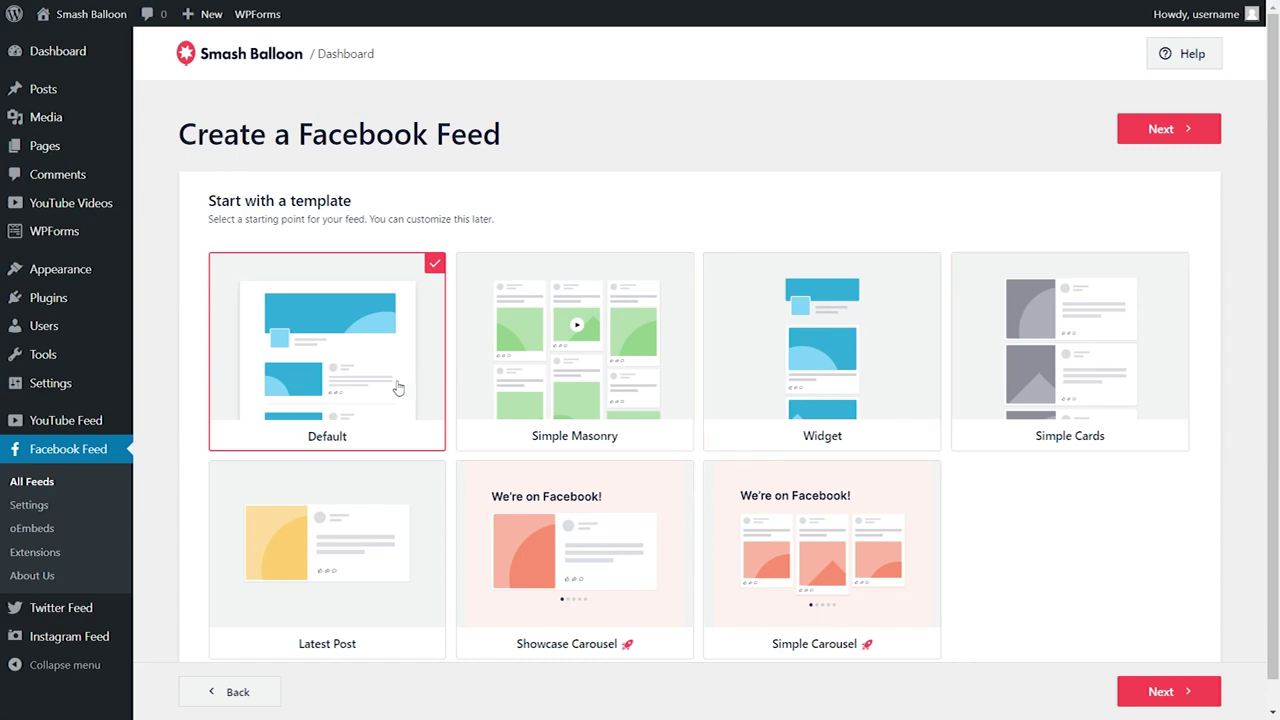
left_click(1143, 138)
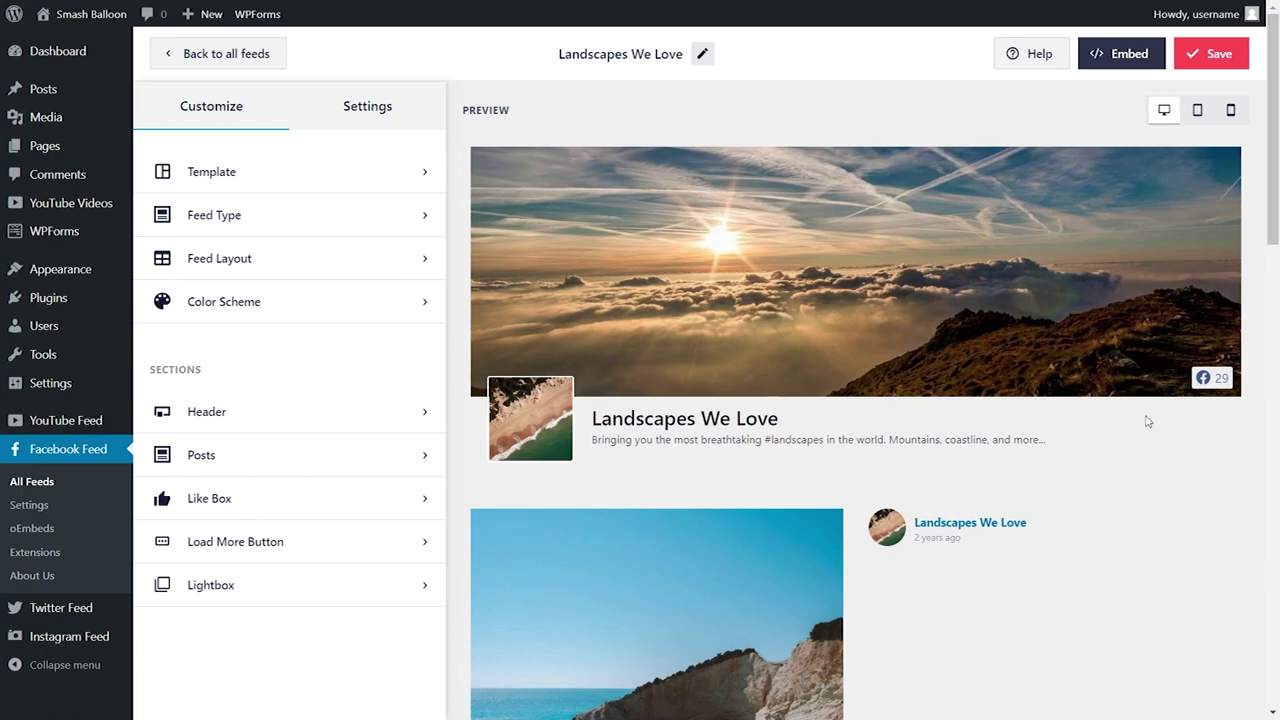
- Review the feed preview, then go to the customizer's Feed Layout settings
scroll(1133, 395, "down", 10)
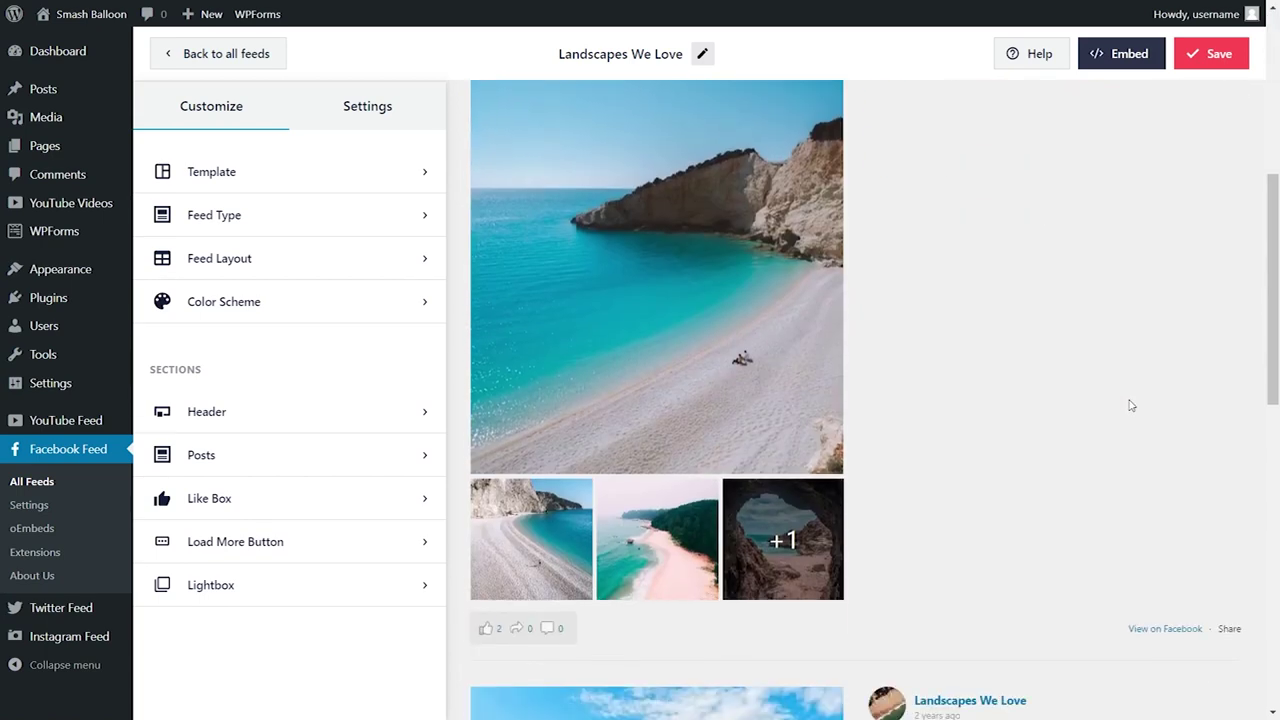
scroll(1131, 403, "down", 4)
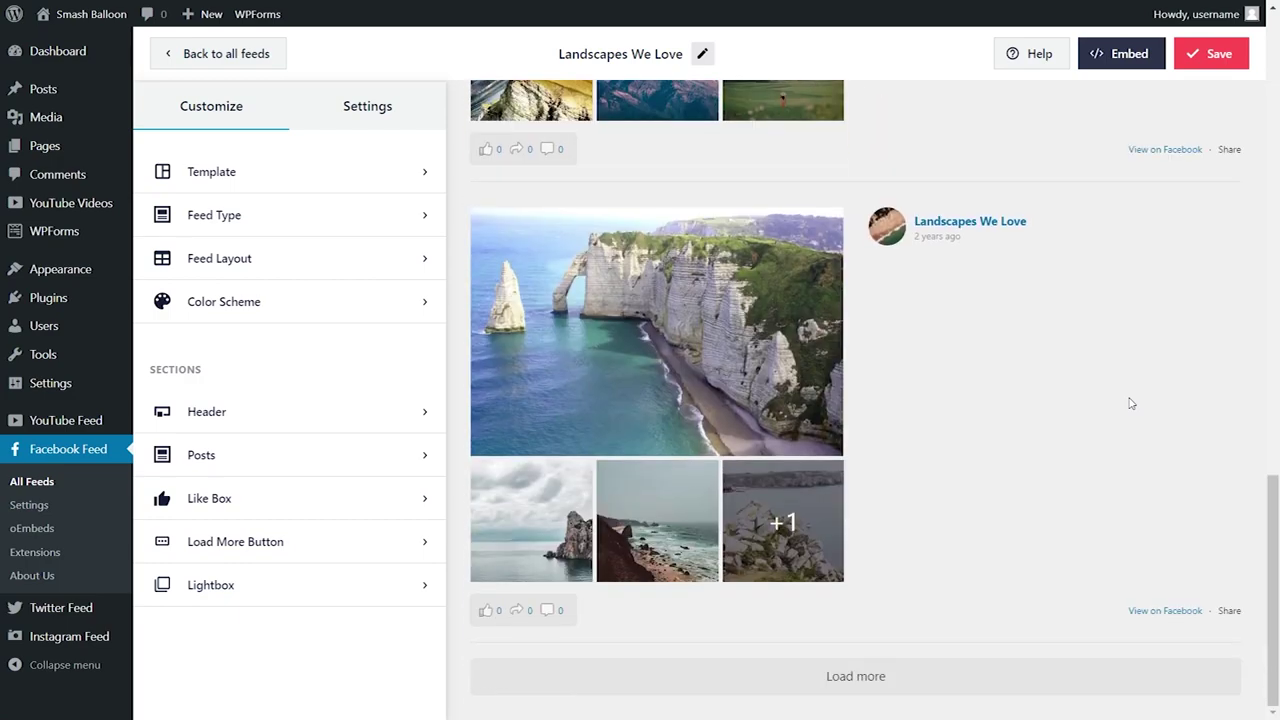
scroll(1131, 403, "up", 14)
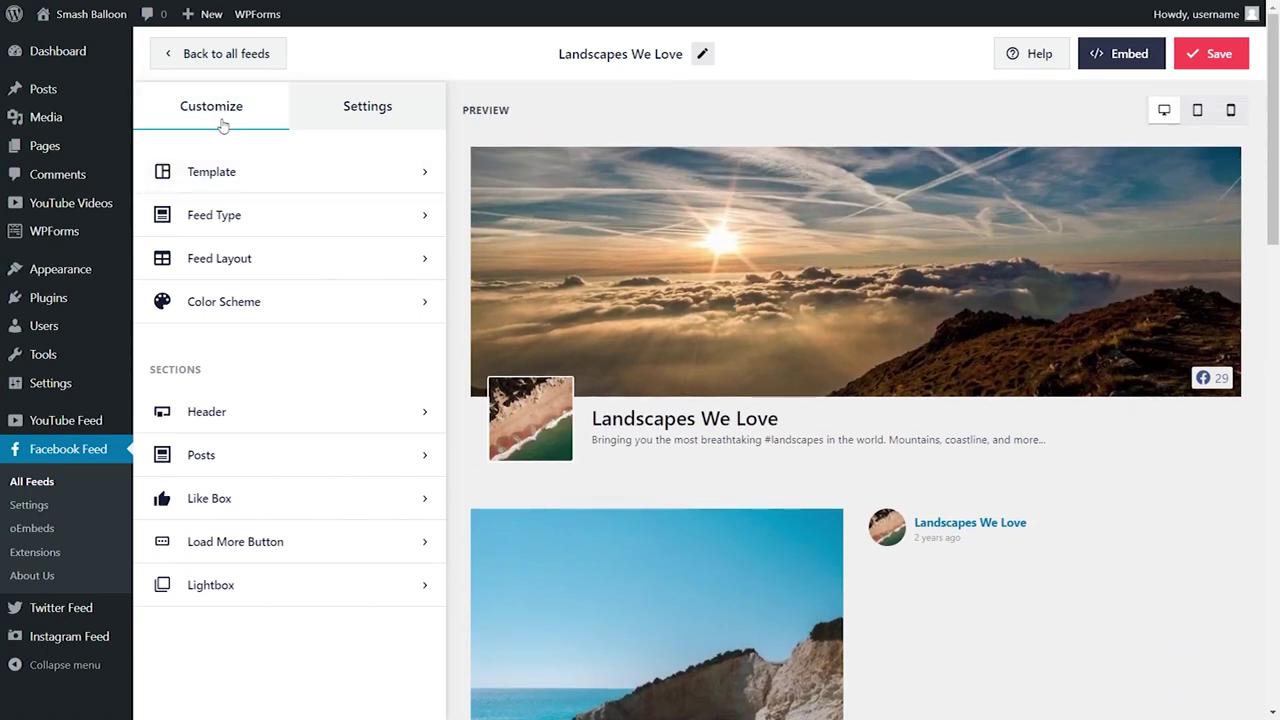
left_click(219, 262)
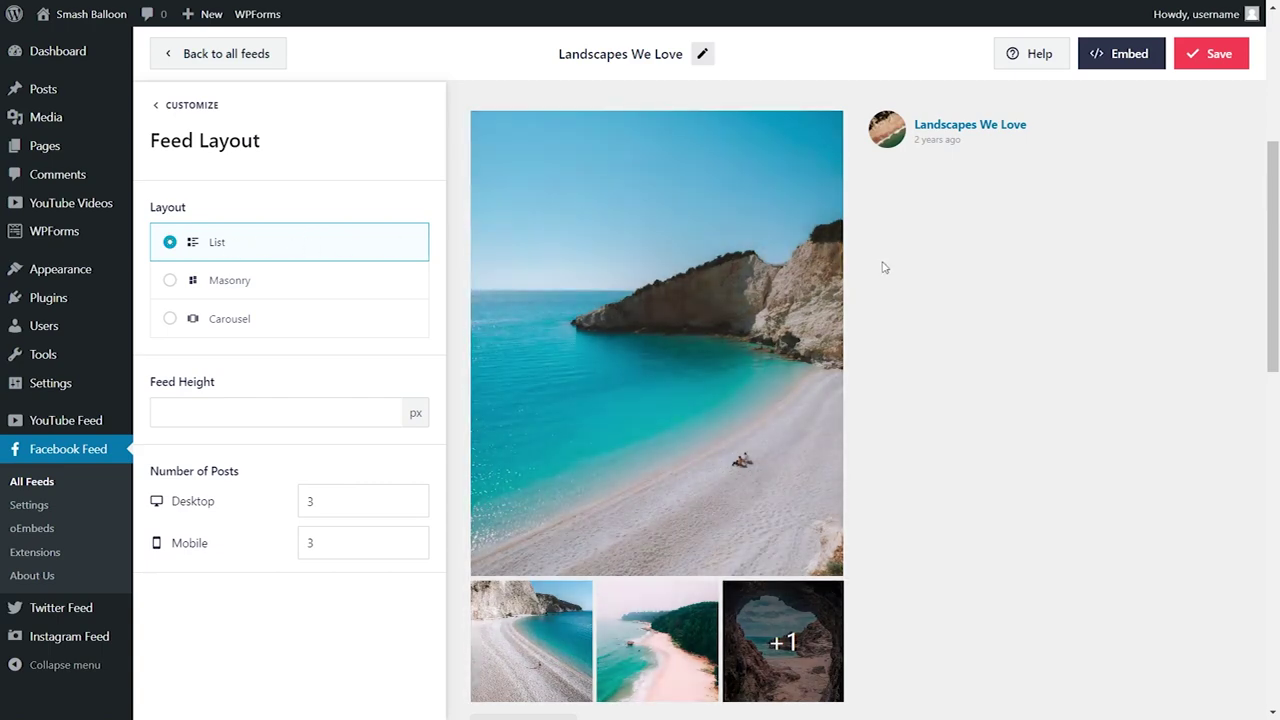
- Try the Masonry and Carousel layouts, browsing carousel slides, then return to List layout
scroll(888, 272, "down", 10)
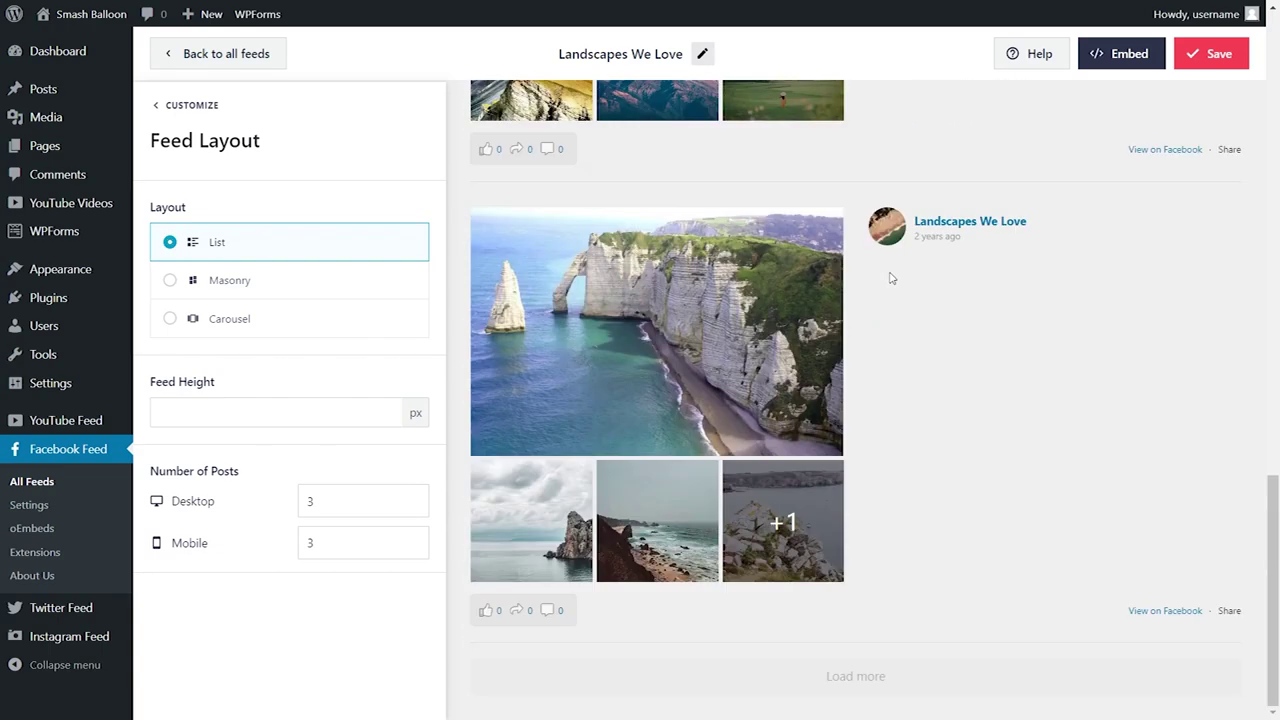
left_click(417, 284)
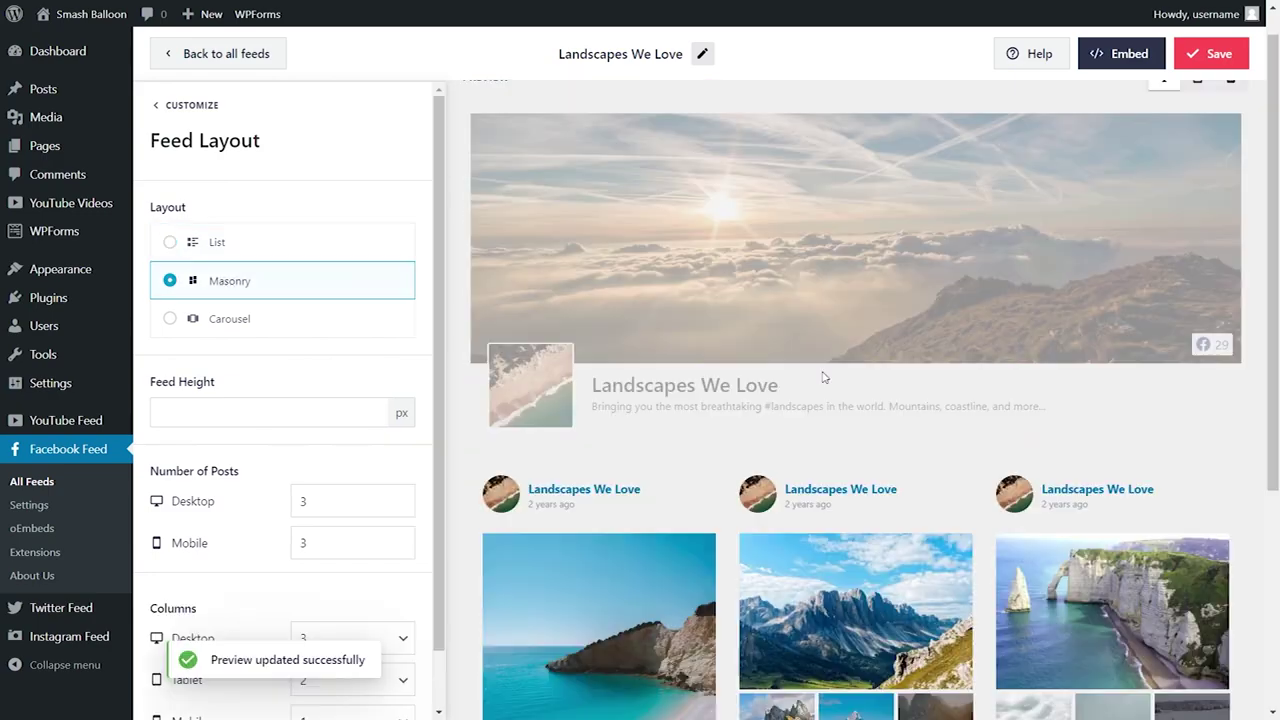
left_click(360, 280)
scroll(824, 379, "down", 4)
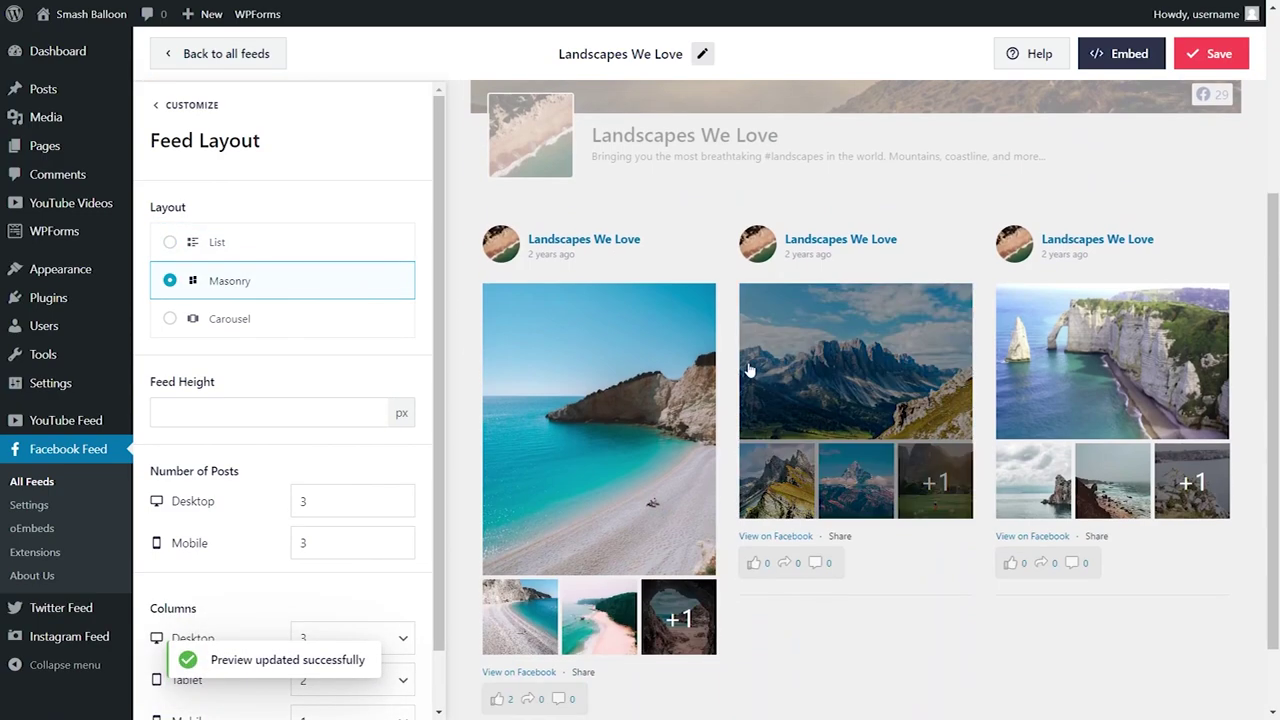
left_click(339, 320)
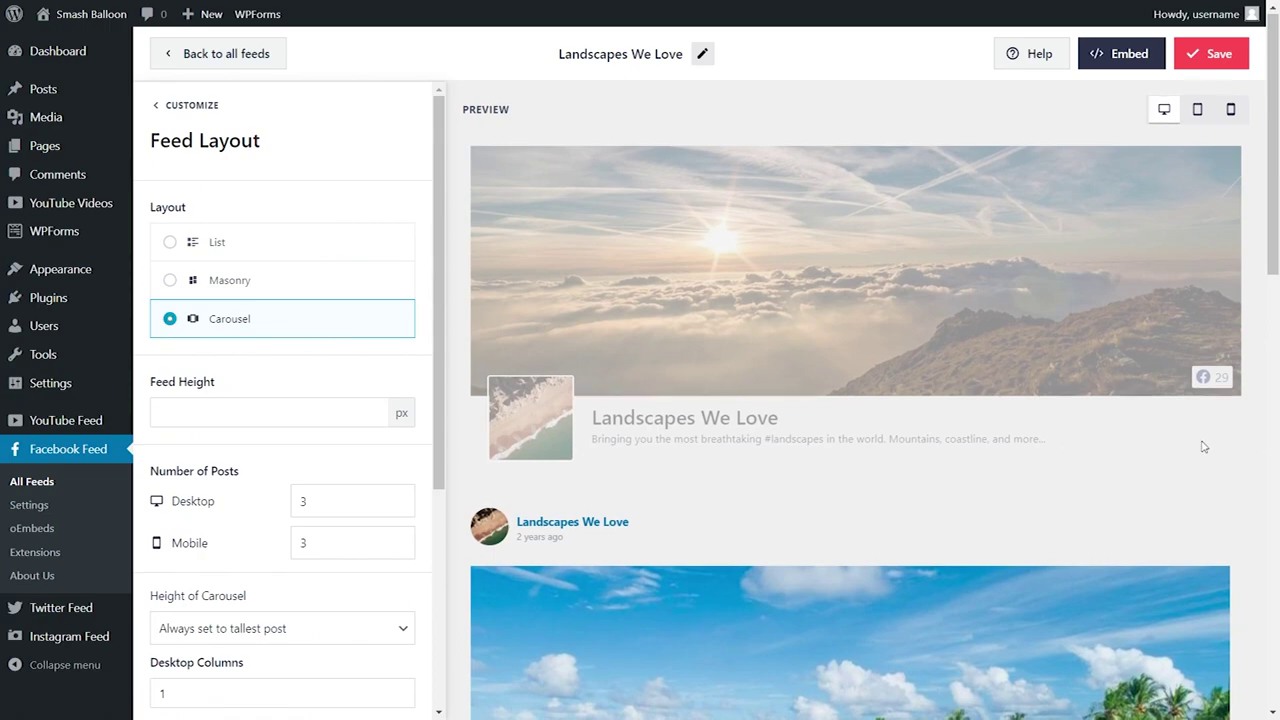
scroll(1238, 460, "down", 5)
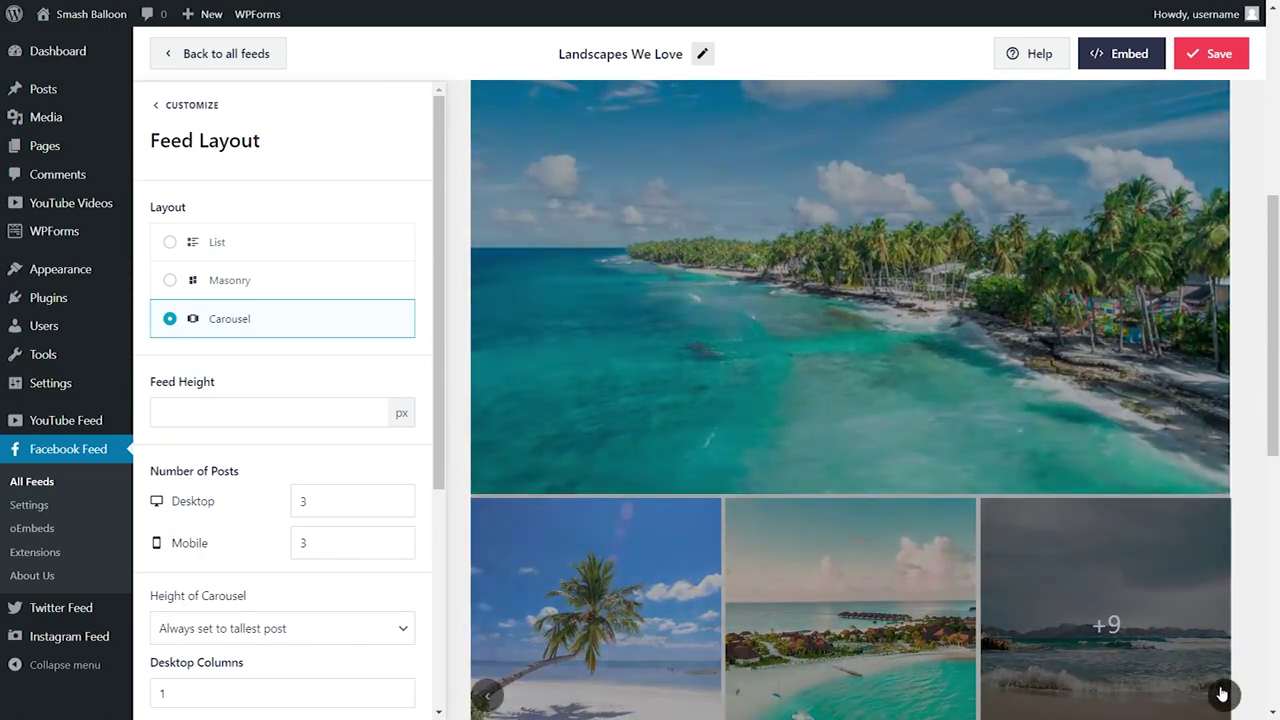
left_click(1224, 694)
left_click(1225, 697)
left_click(1224, 695)
left_click(1224, 695)
left_click(313, 248)
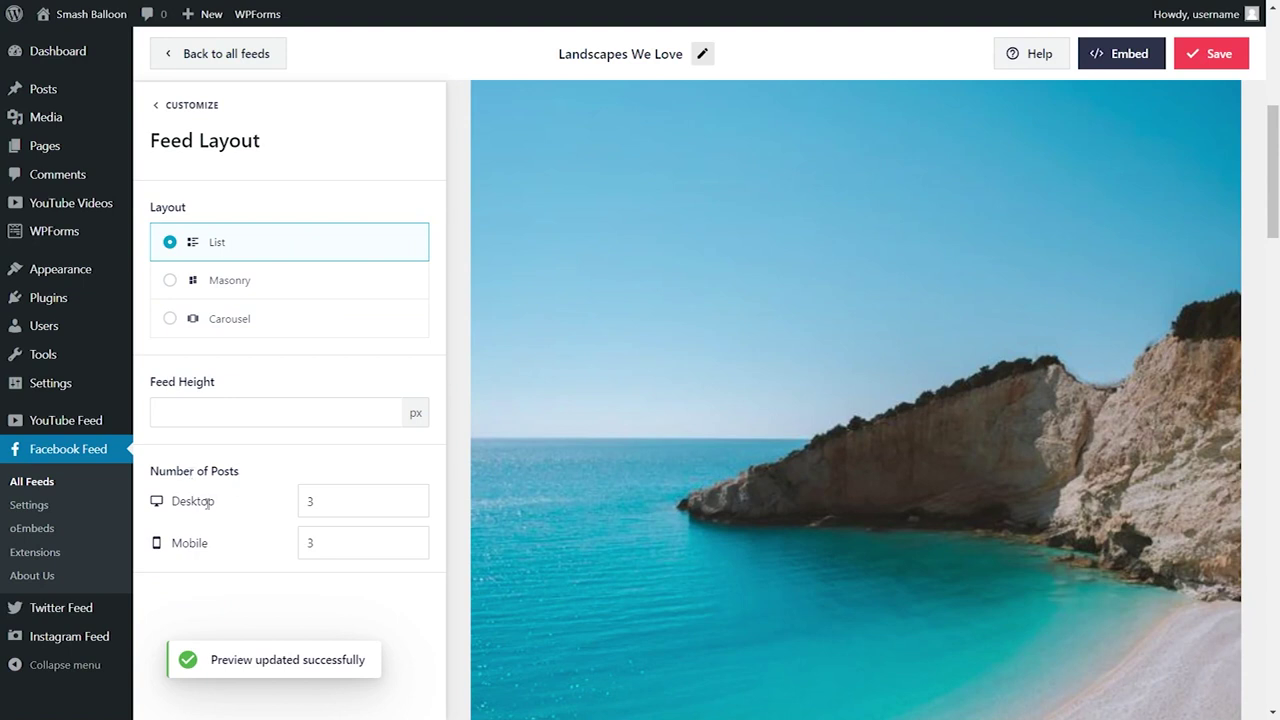
- Set Number of Posts for desktop to 5 and save the feed
left_click_drag(317, 500, 285, 506)
type("5")
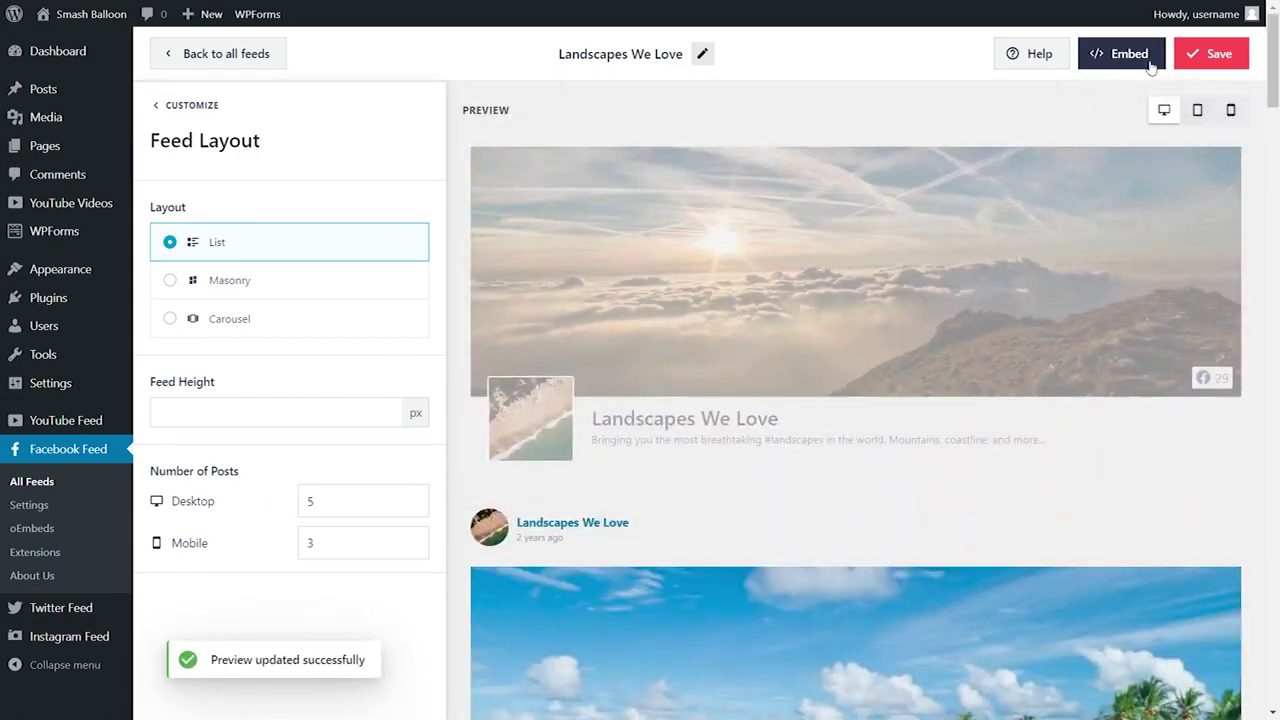
left_click(1222, 56)
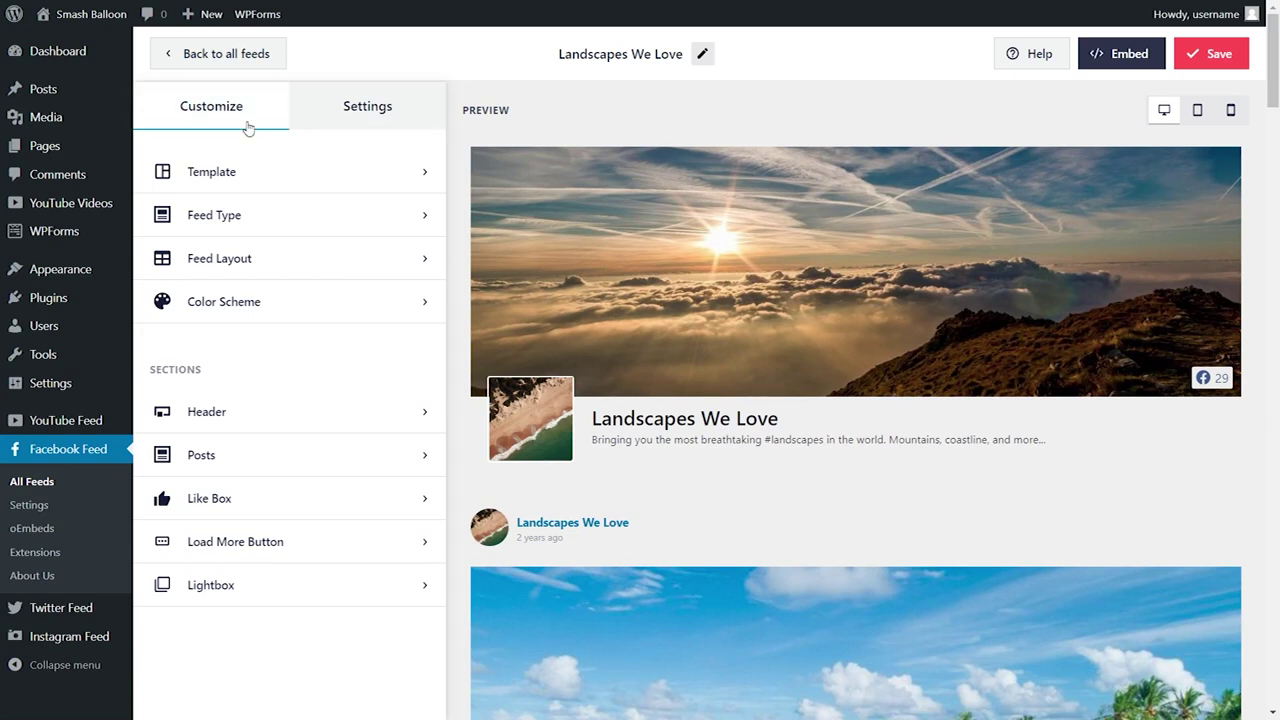
left_click(300, 302)
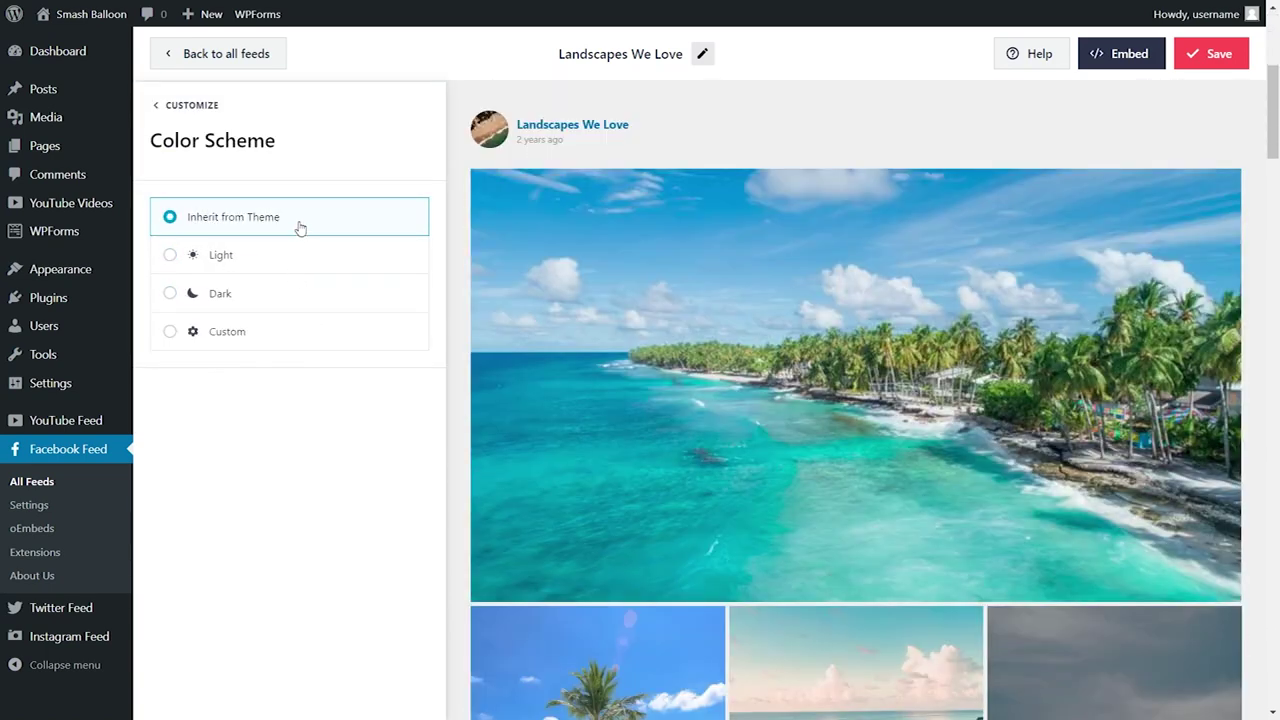
left_click(289, 252)
left_click(286, 294)
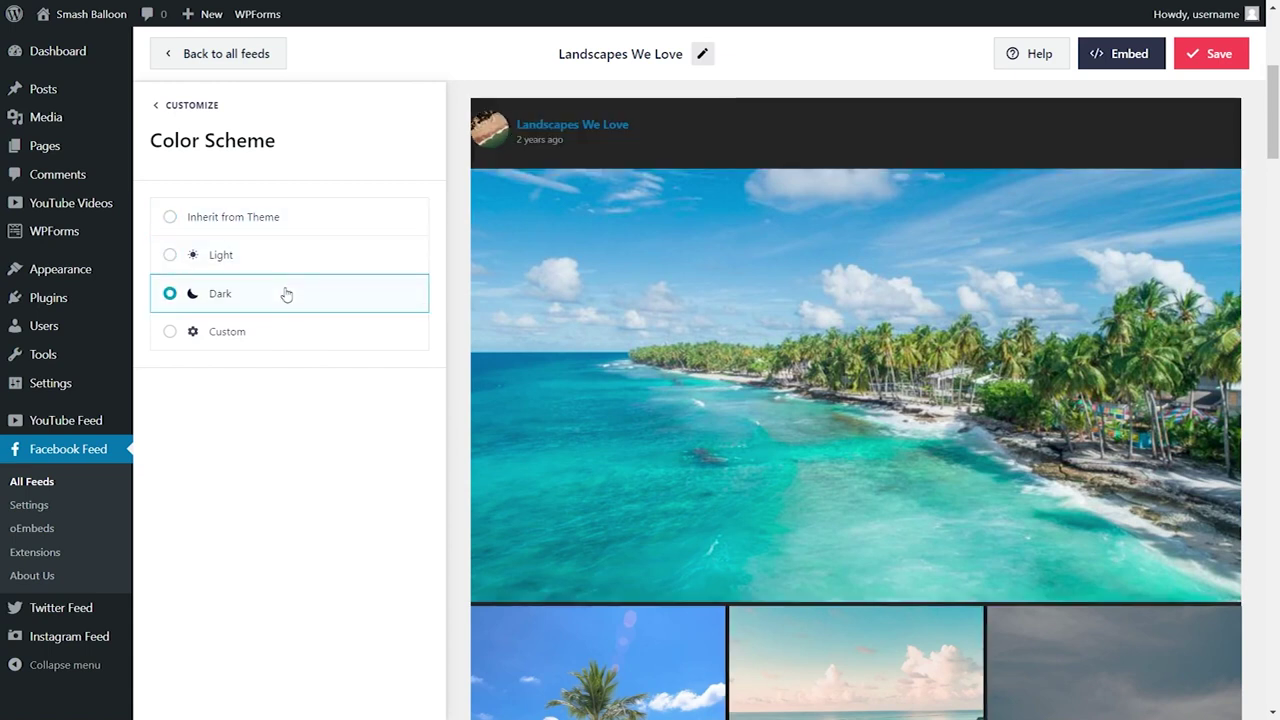
left_click(277, 333)
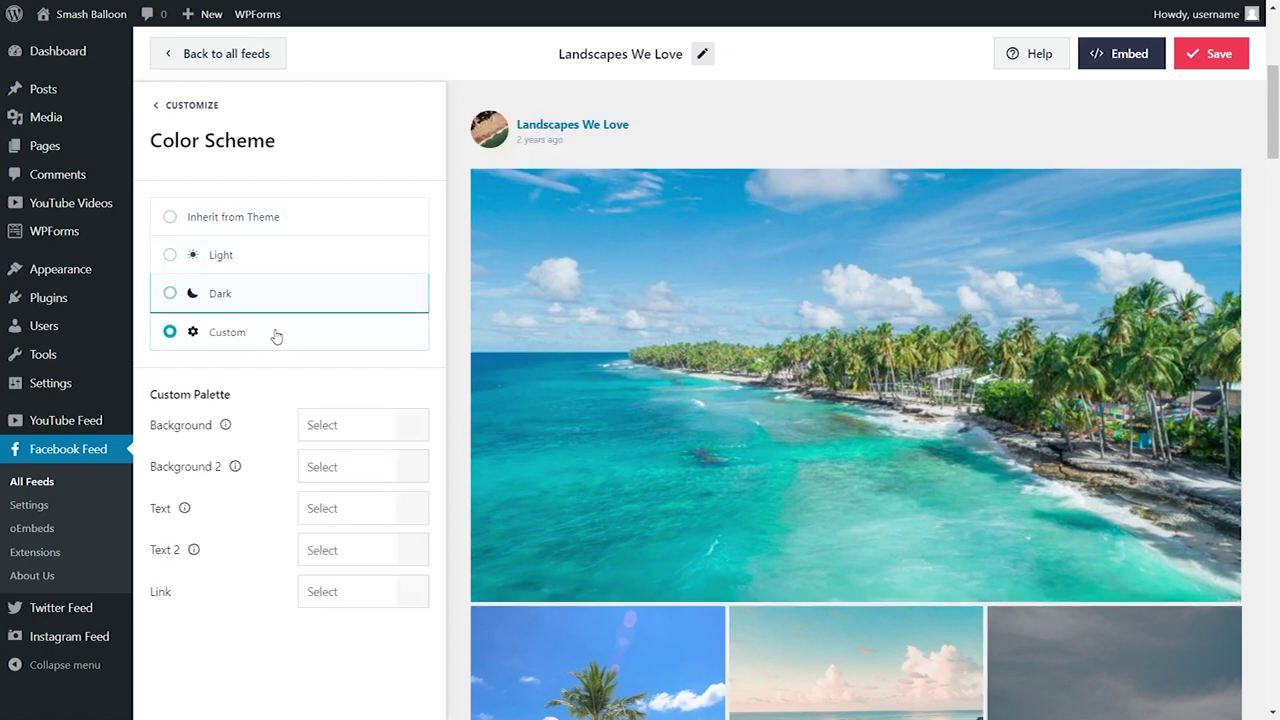
left_click(419, 438)
left_click(289, 658)
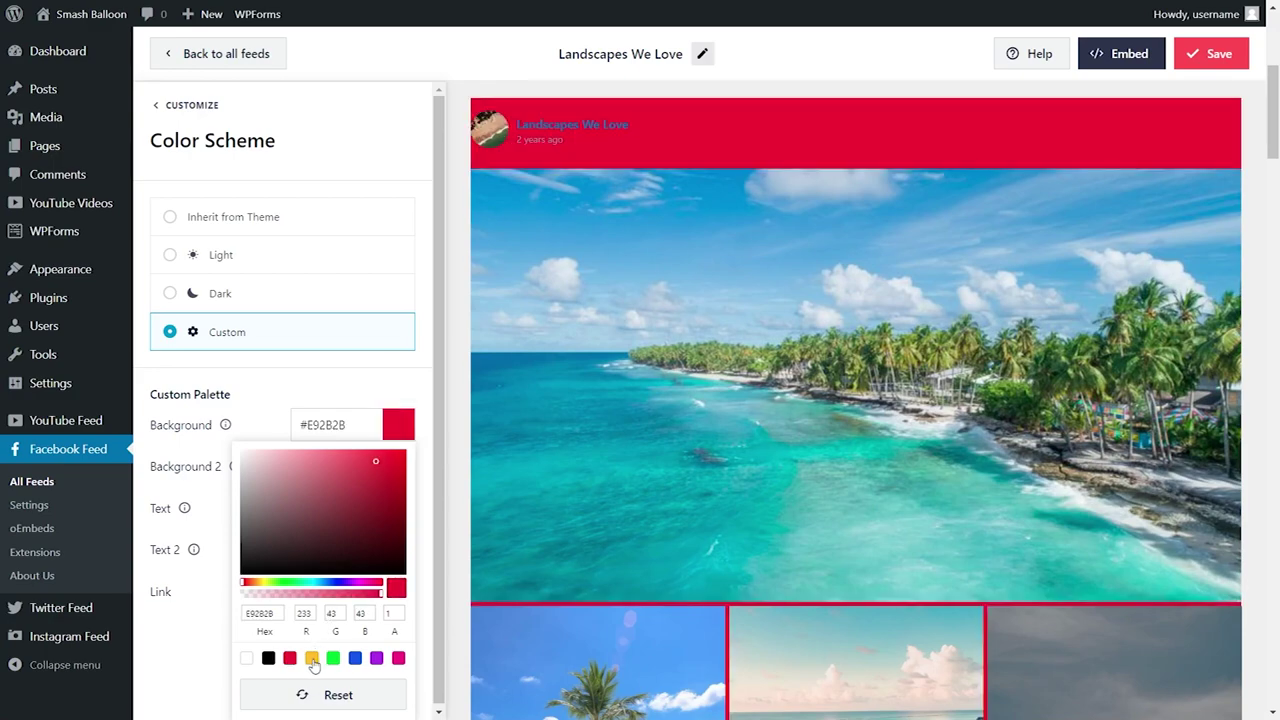
left_click(311, 658)
left_click(333, 658)
left_click(329, 228)
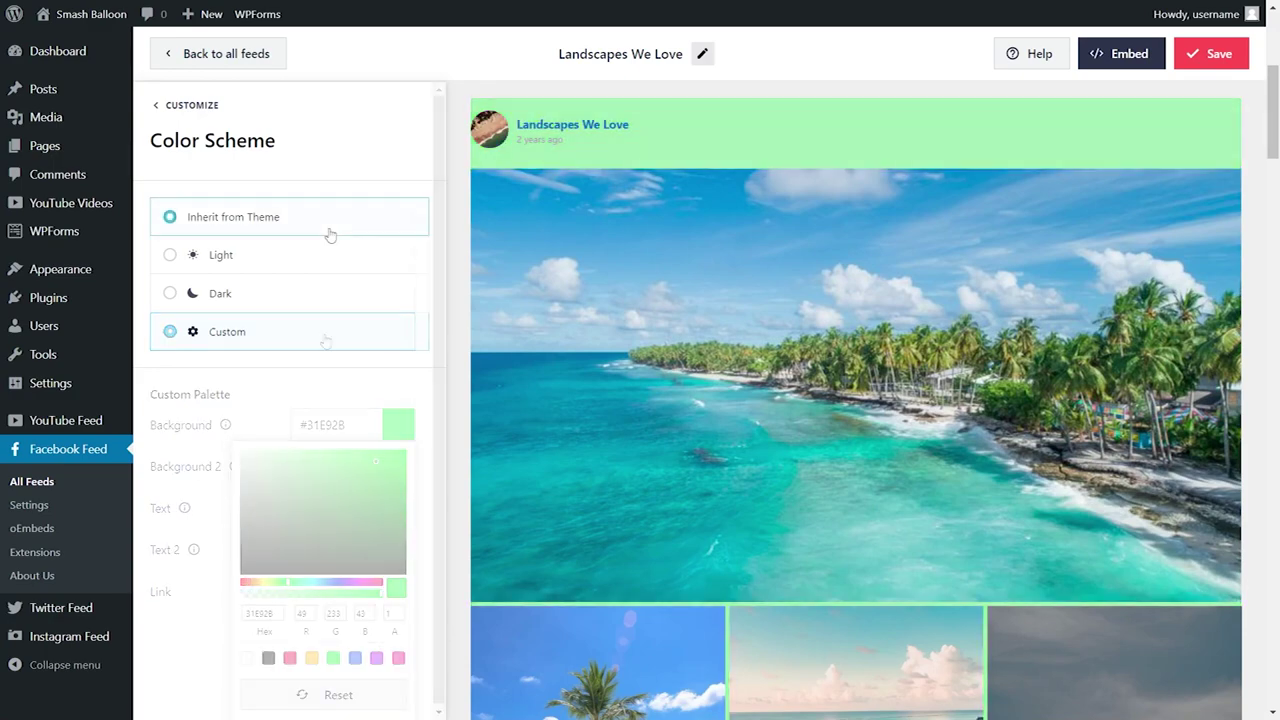
left_click(1212, 60)
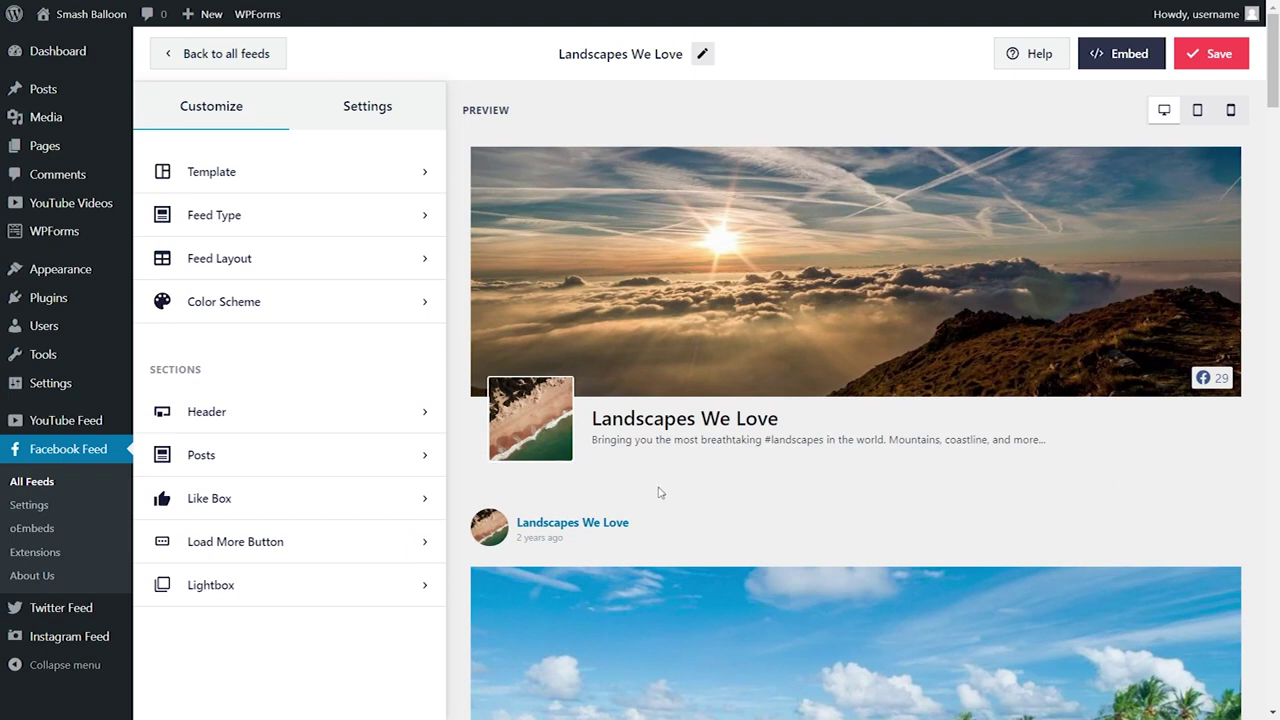
- Switch the header type to Text, then disable the header entirely and save
left_click(321, 418)
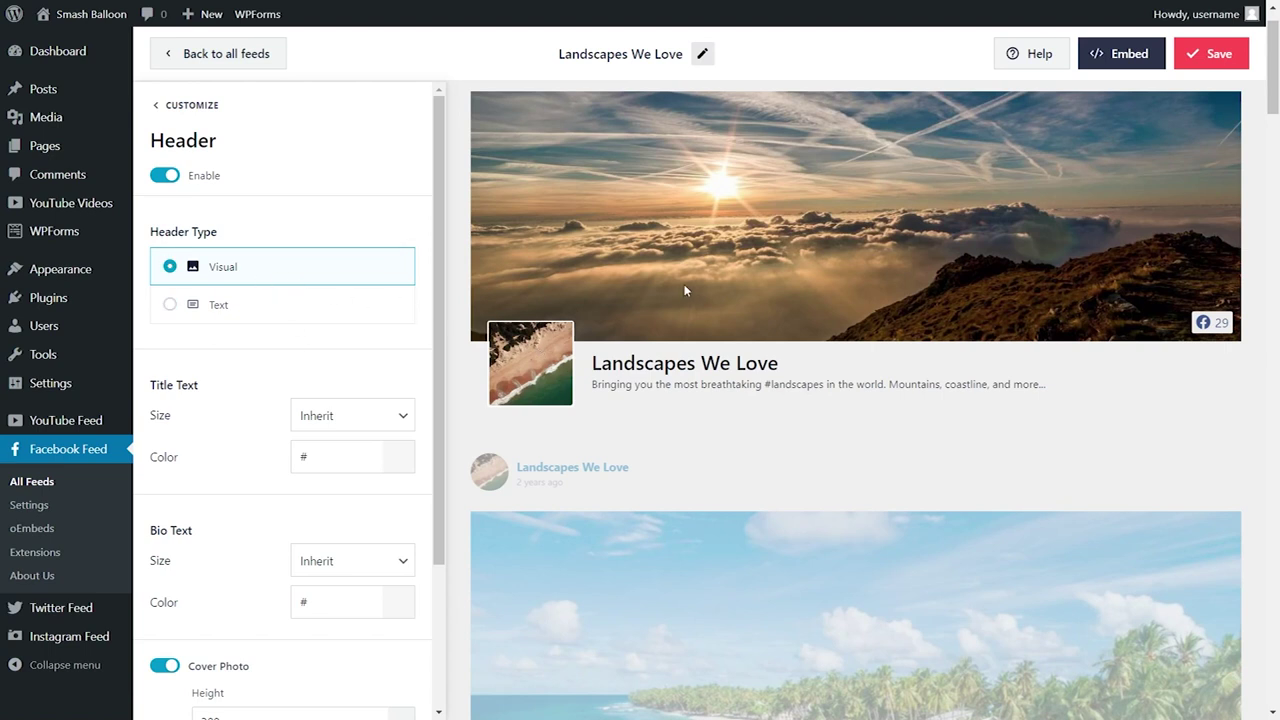
left_click(246, 304)
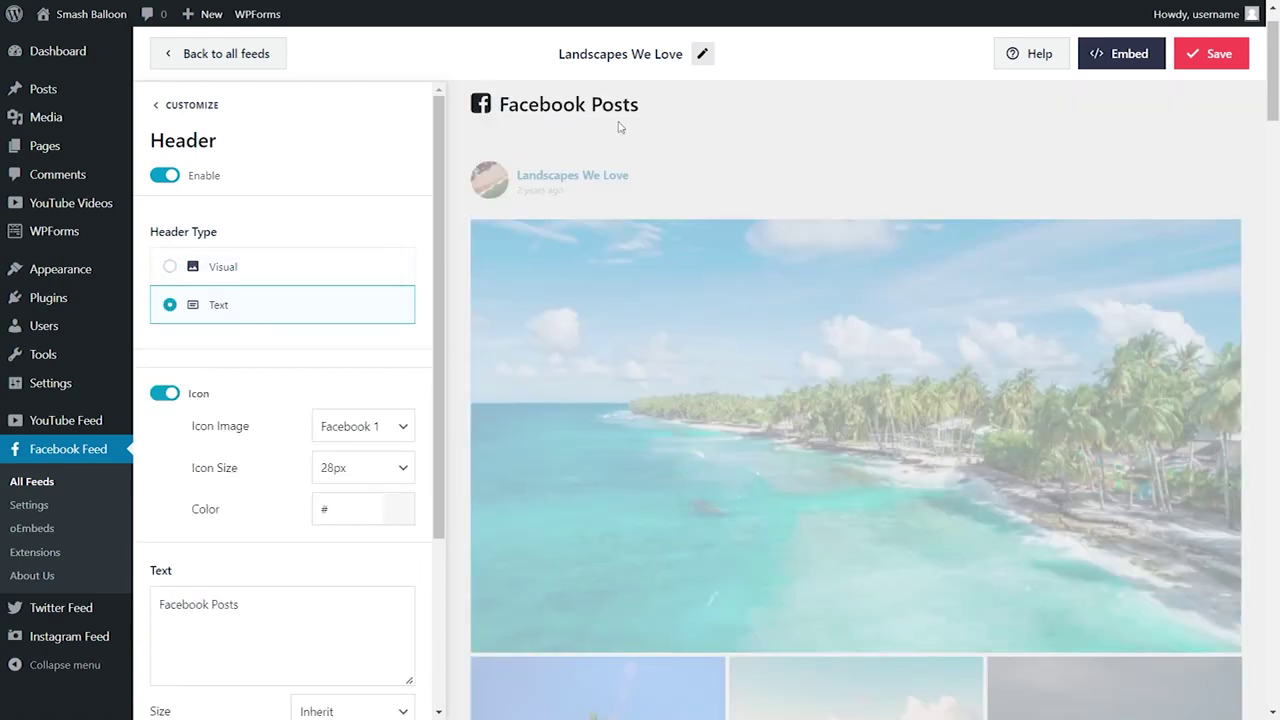
left_click(265, 617)
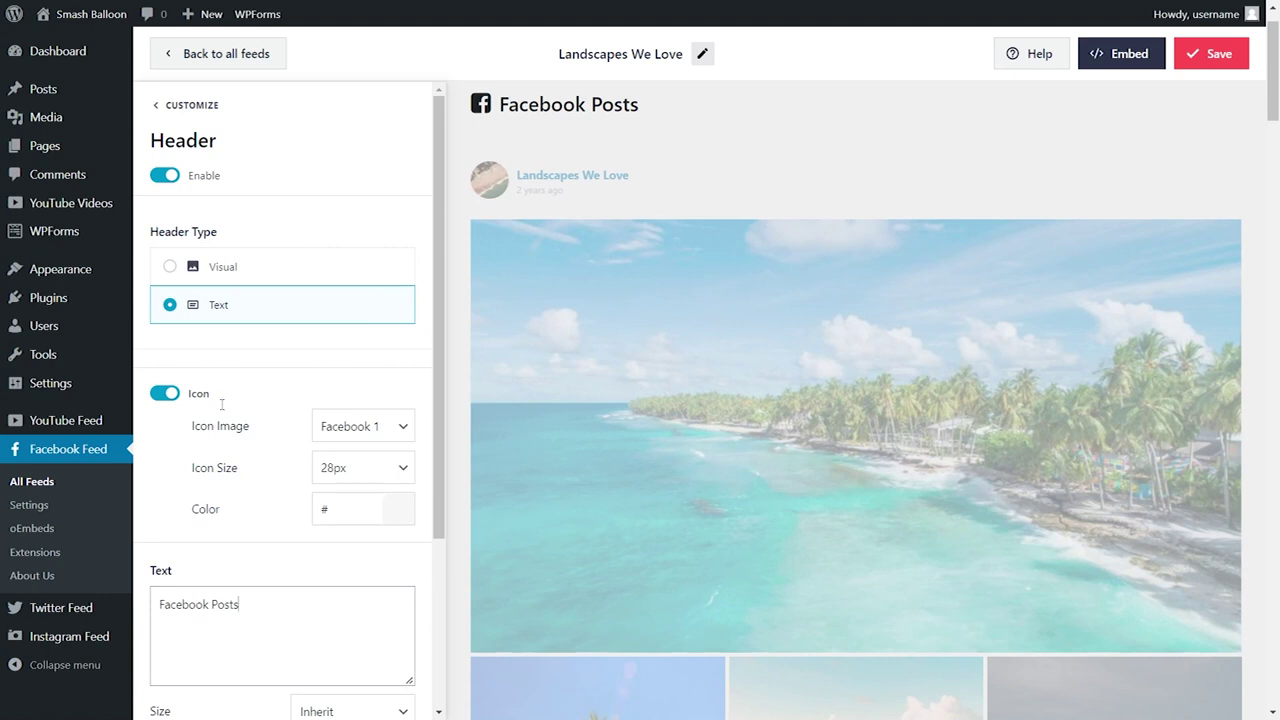
left_click(166, 177)
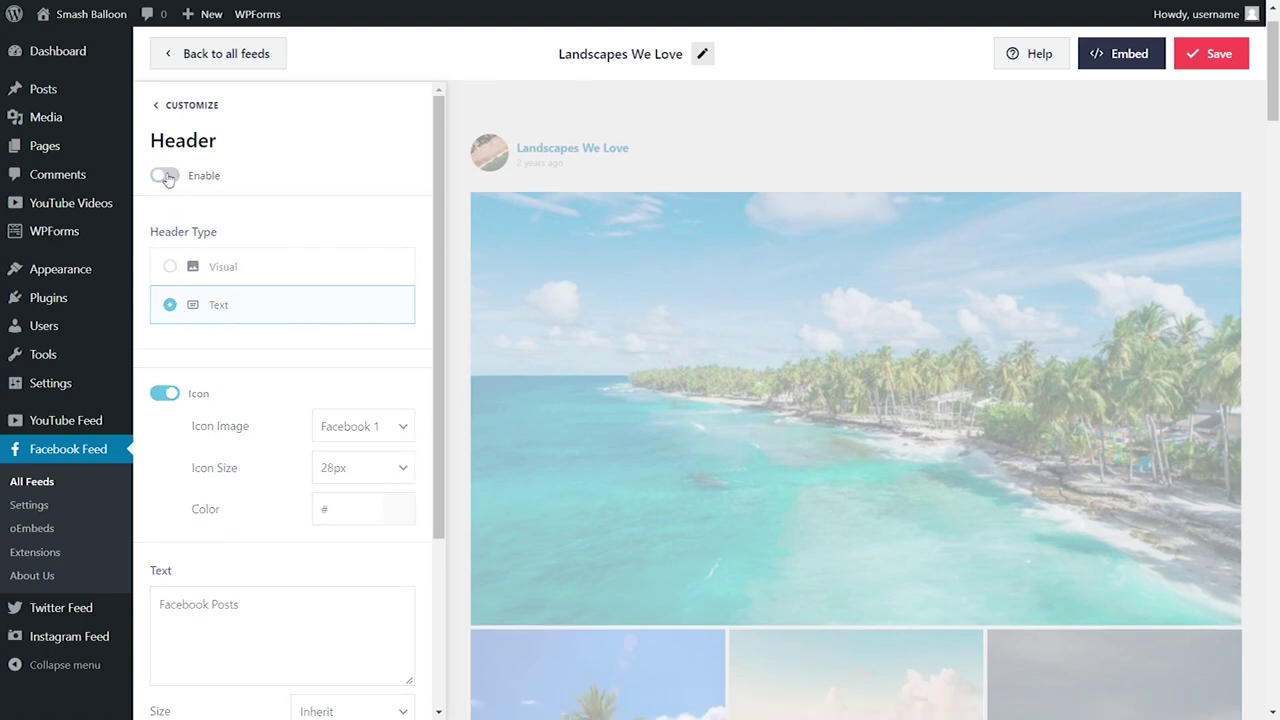
left_click(1203, 57)
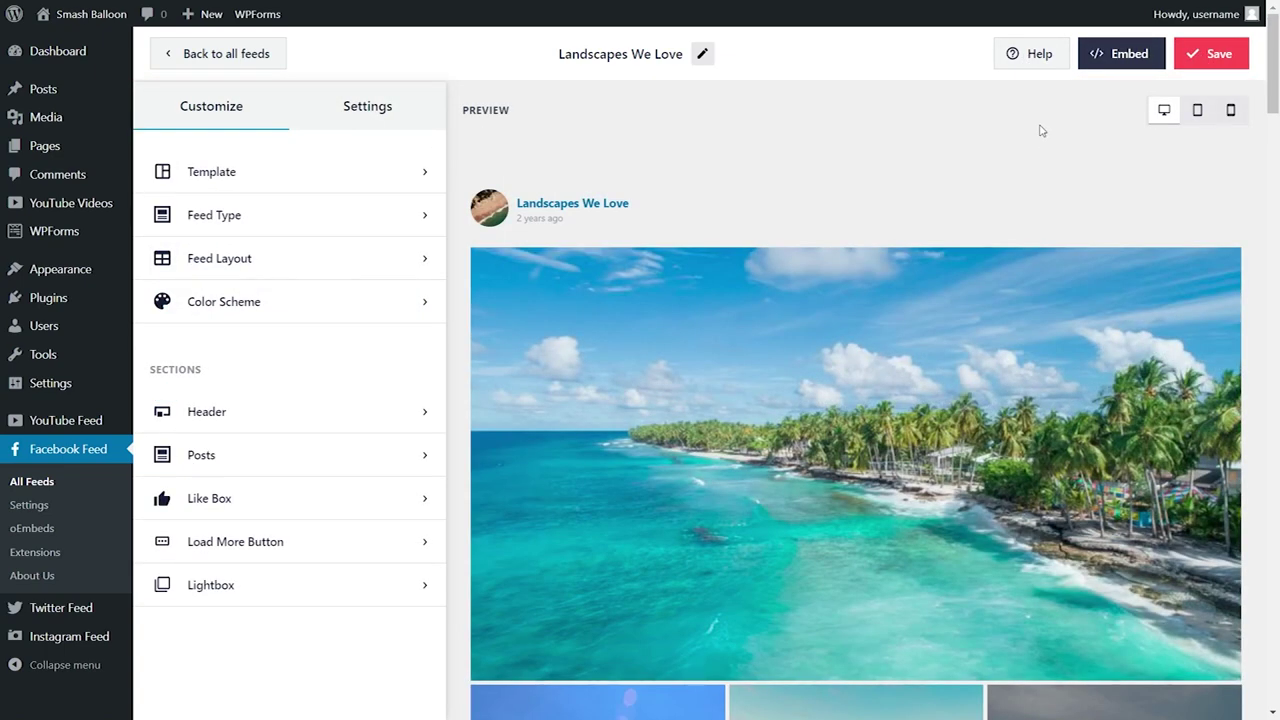
- Preview the feed at tablet, mobile and desktop widths
left_click(1197, 112)
left_click(1172, 112)
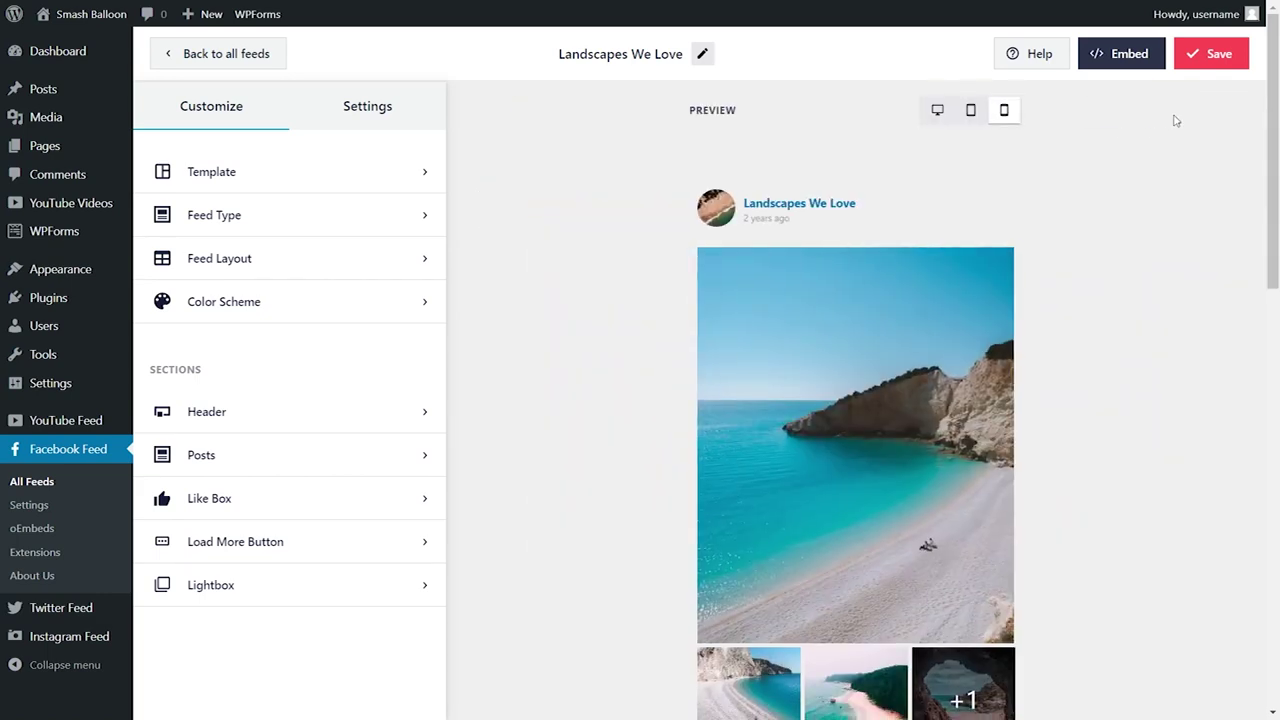
left_click(938, 112)
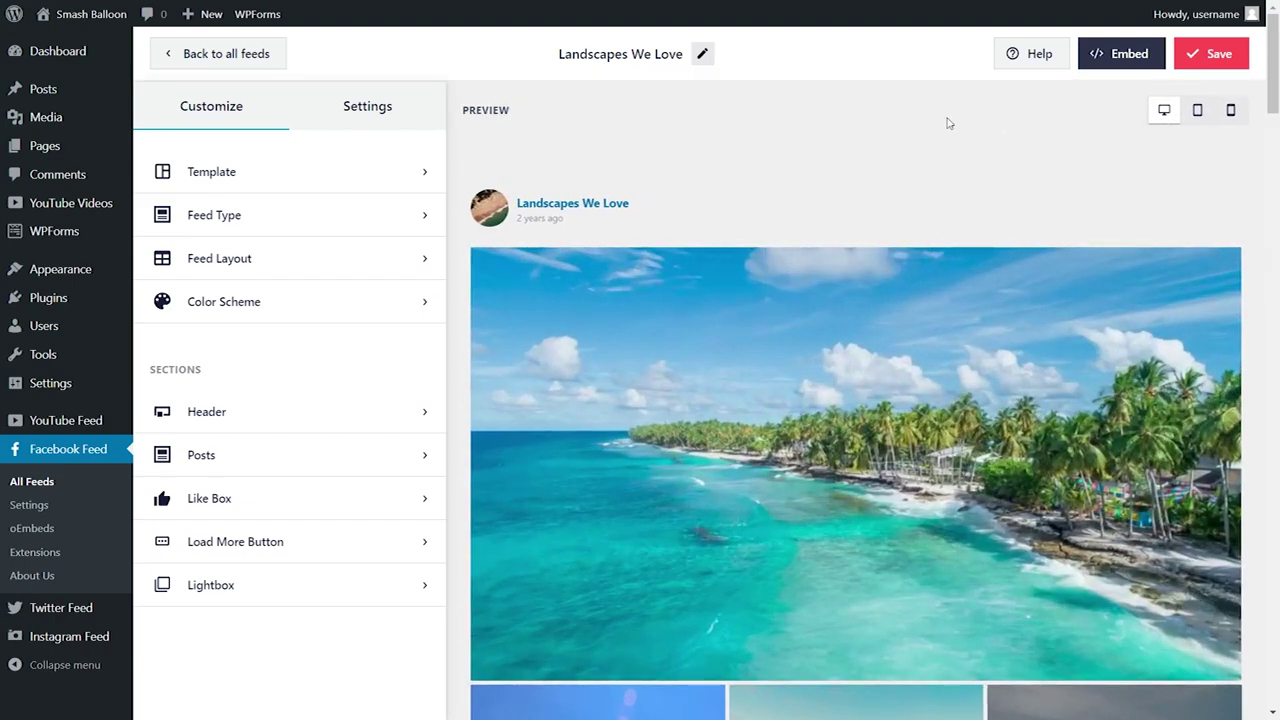
- Copy the feed shortcode and embed the feed on the Facebook page
left_click(1115, 62)
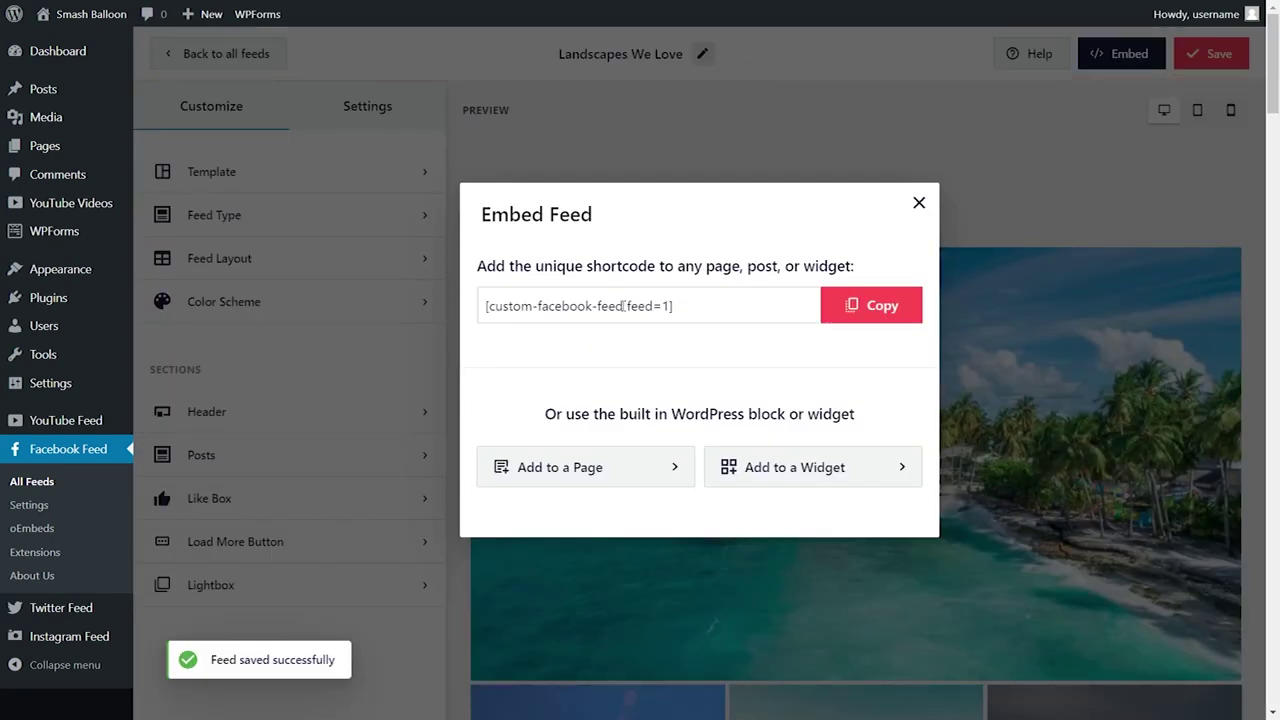
left_click(874, 306)
left_click(601, 468)
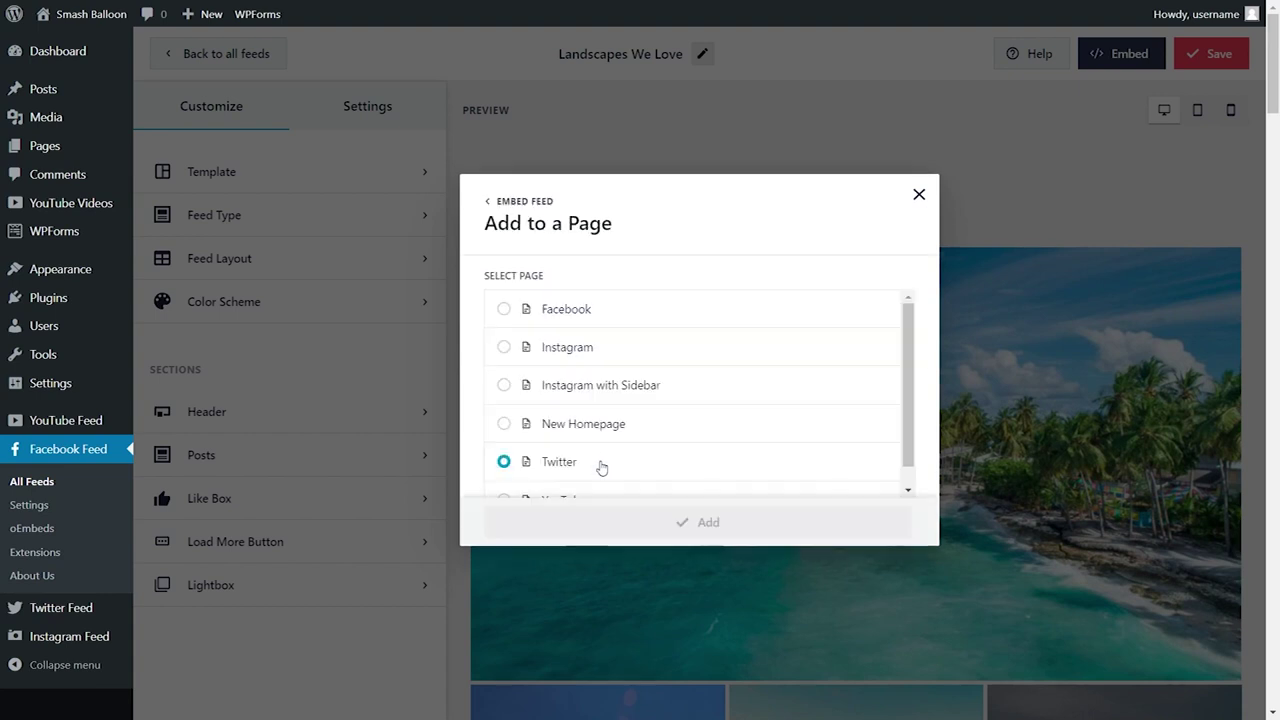
key("Up")
key("Up")
key("Up")
key("Up")
left_click(700, 522)
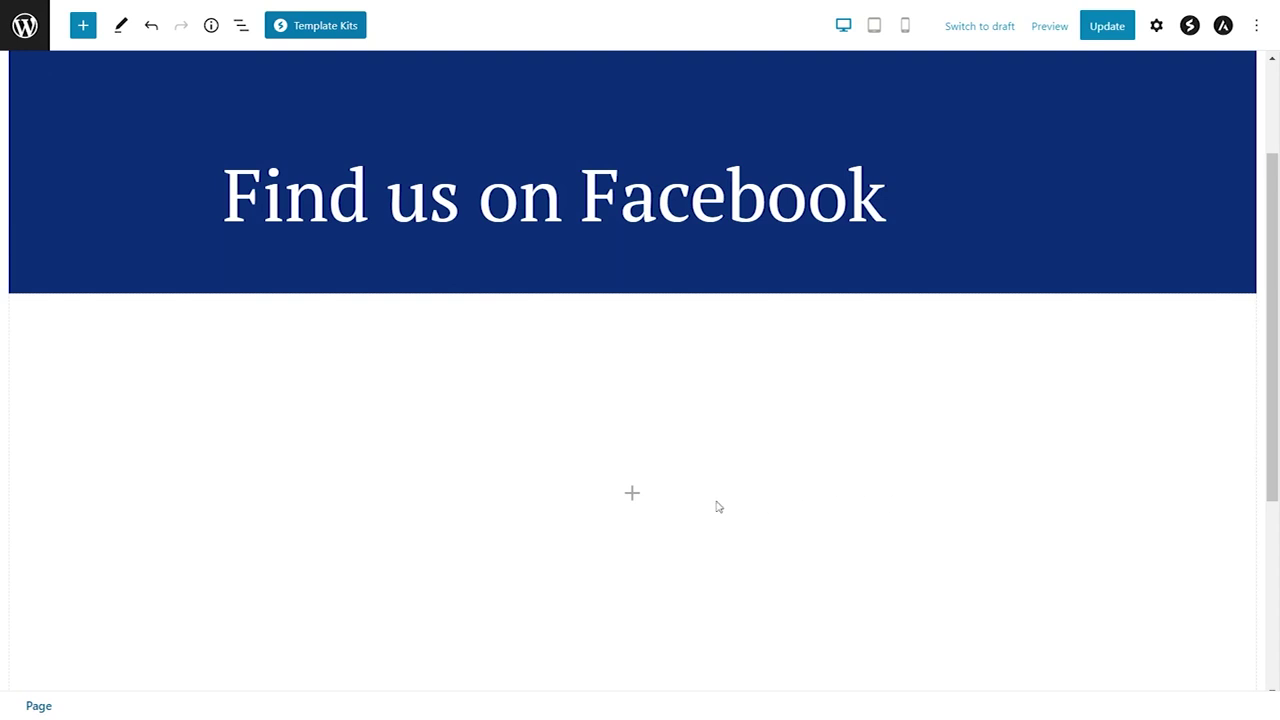
- Add a Shortcode block with the pasted feed shortcode, then undo it
left_click(632, 493)
left_click(548, 285)
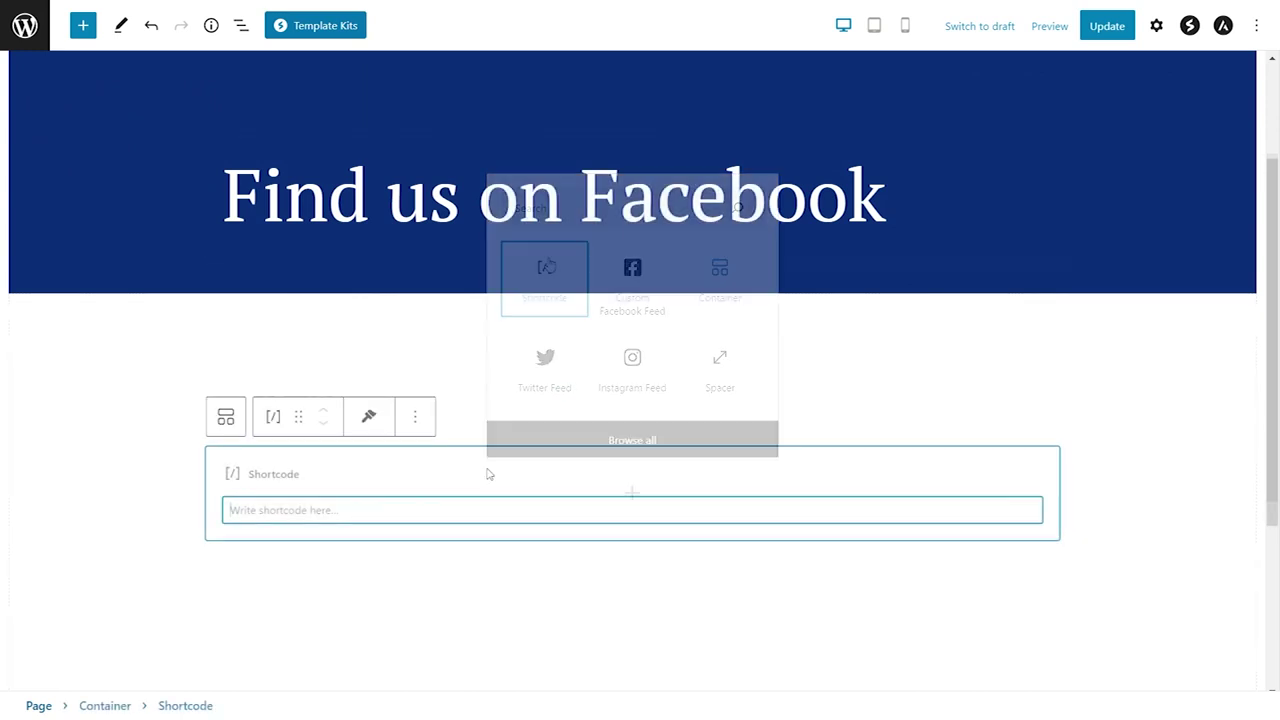
key("ctrl+v")
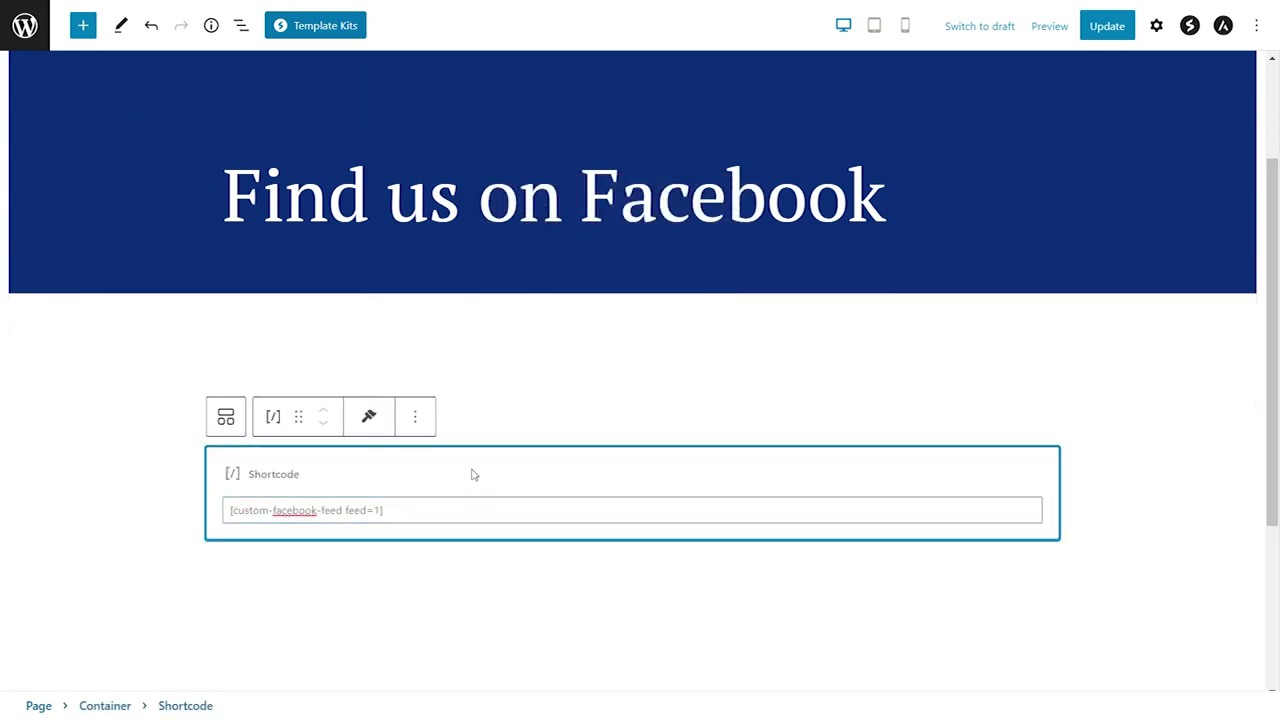
key("ctrl+z")
key("ctrl+z")
- Insert a Custom Facebook Feed block showing the Landscapes We Love posts
left_click(631, 493)
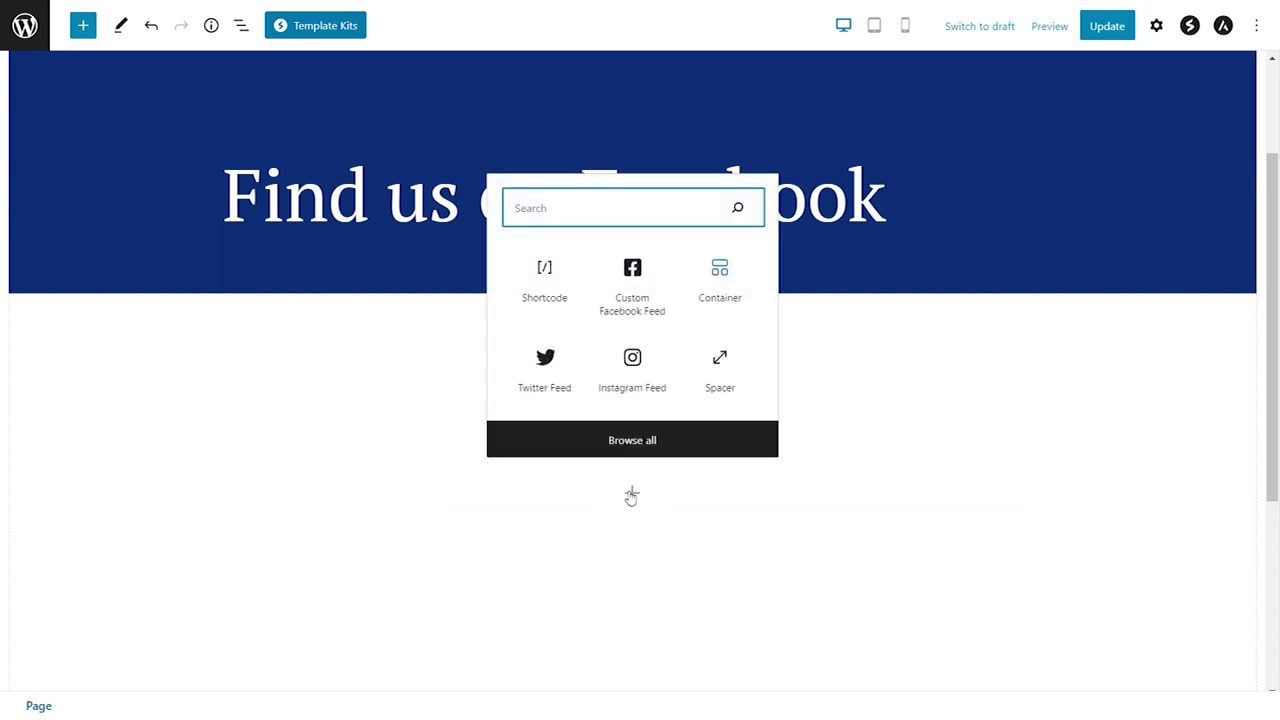
left_click(640, 300)
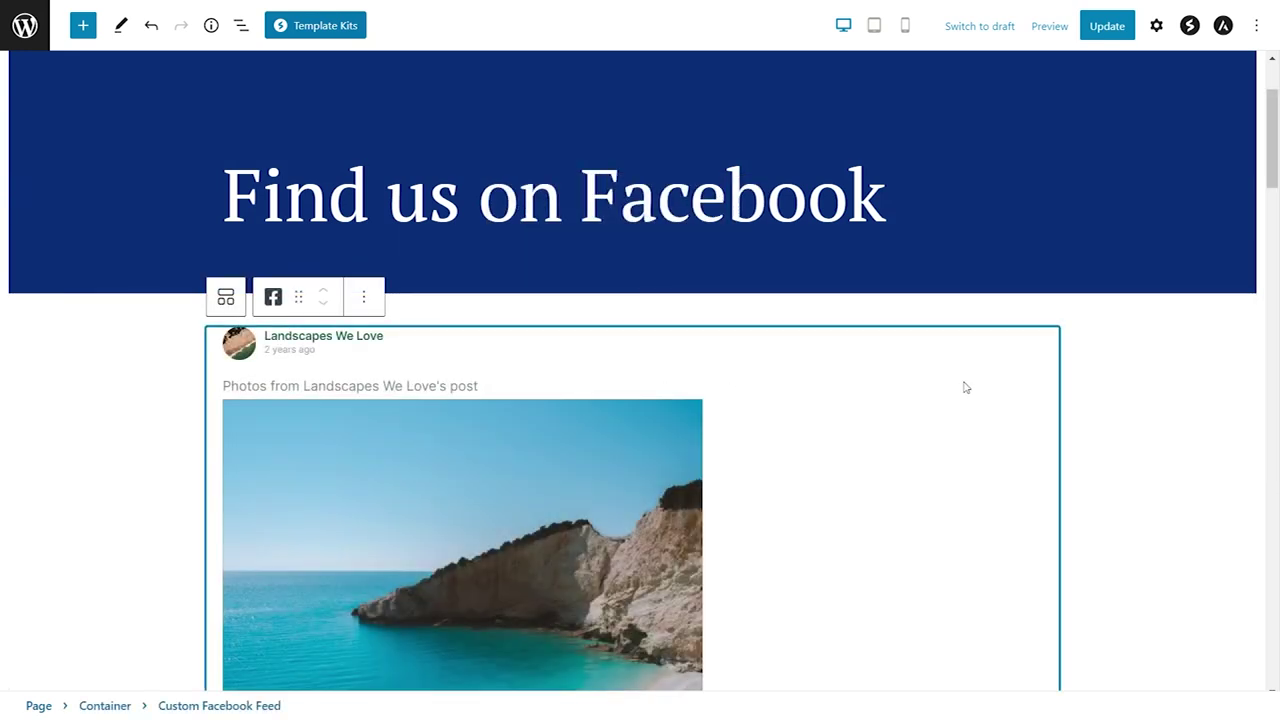
scroll(1124, 395, "down", 3)
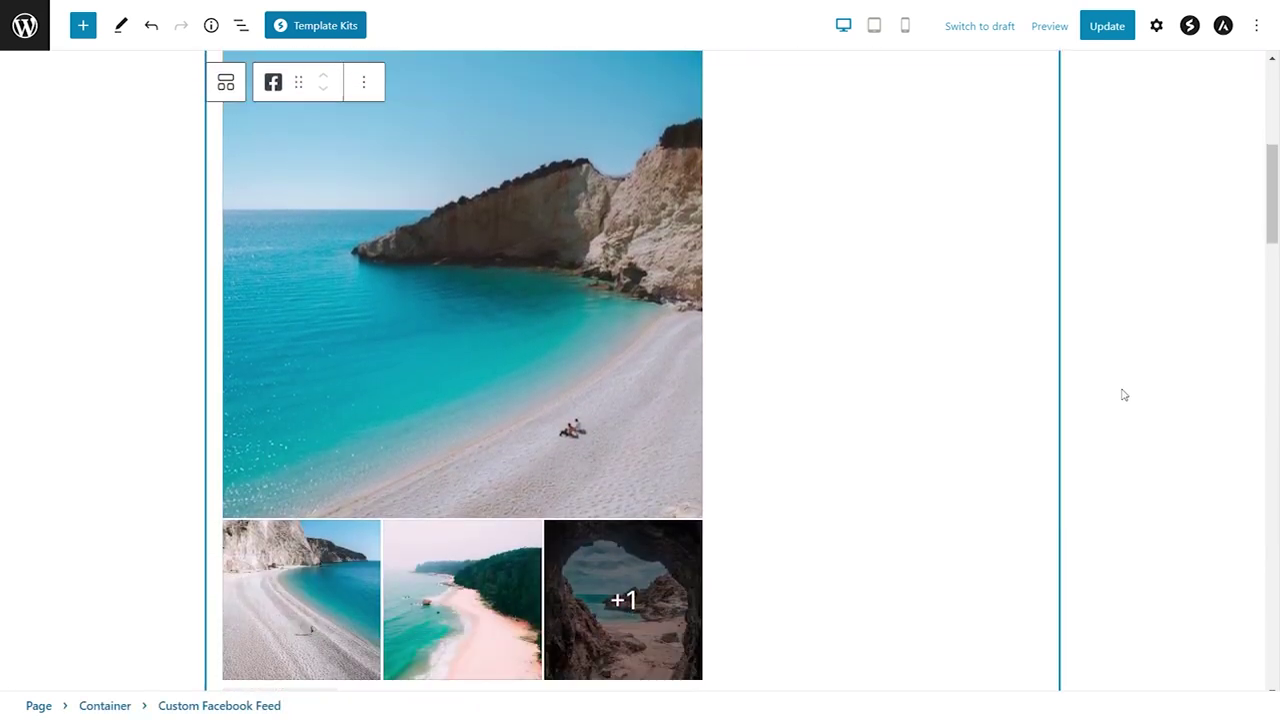
scroll(1124, 395, "down", 4)
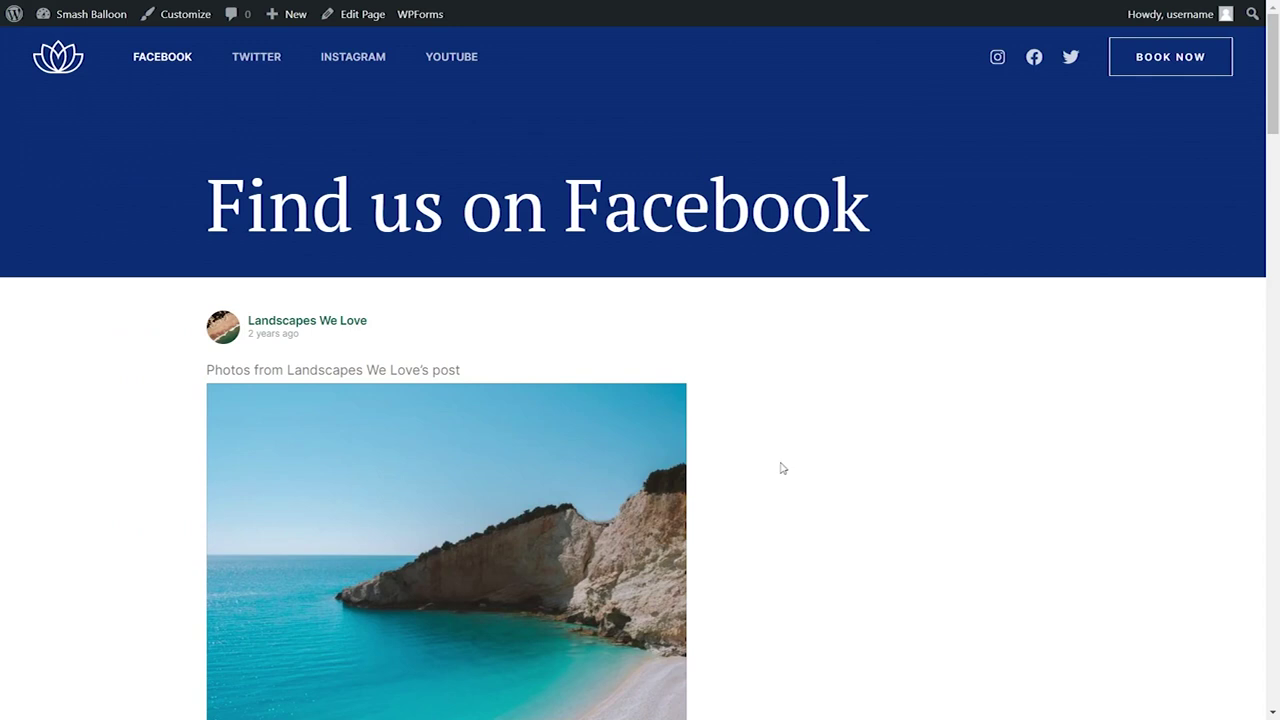
- Scroll through the Landscapes We Love feed on the live Find us on Facebook page
scroll(731, 441, "down", 2)
scroll(789, 392, "down", 3)
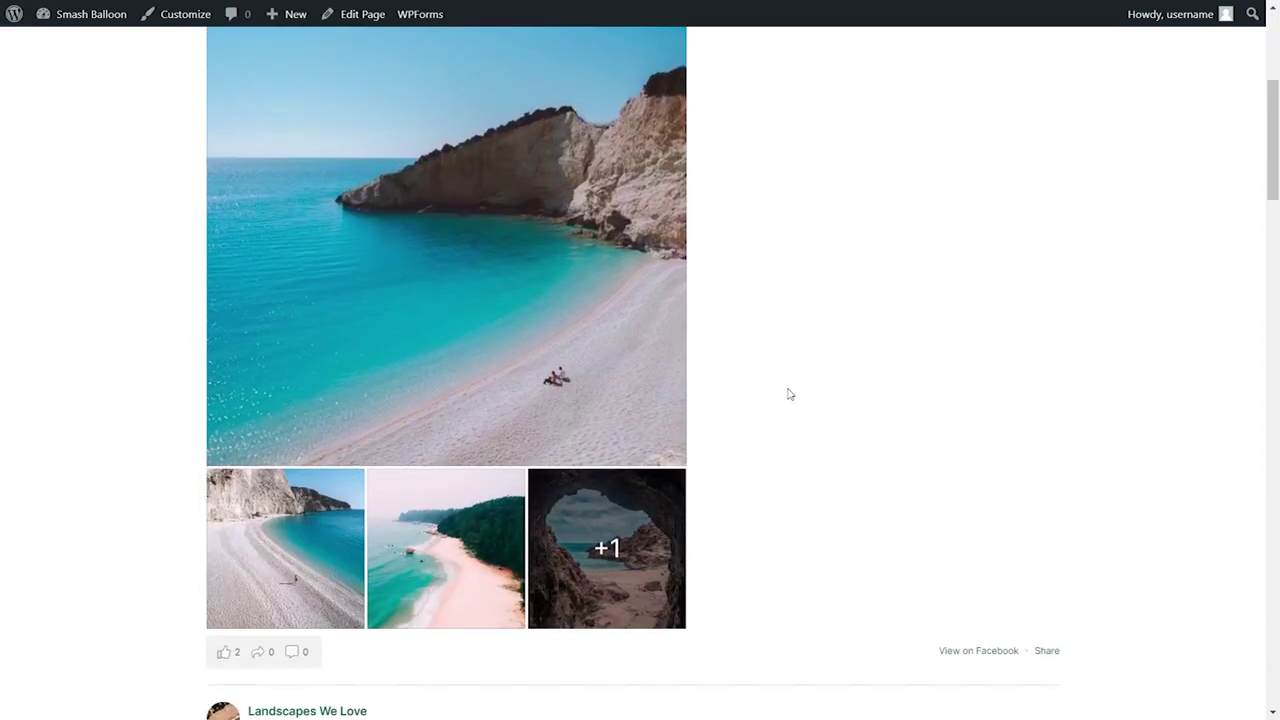
scroll(789, 392, "down", 3)
scroll(863, 443, "down", 1)
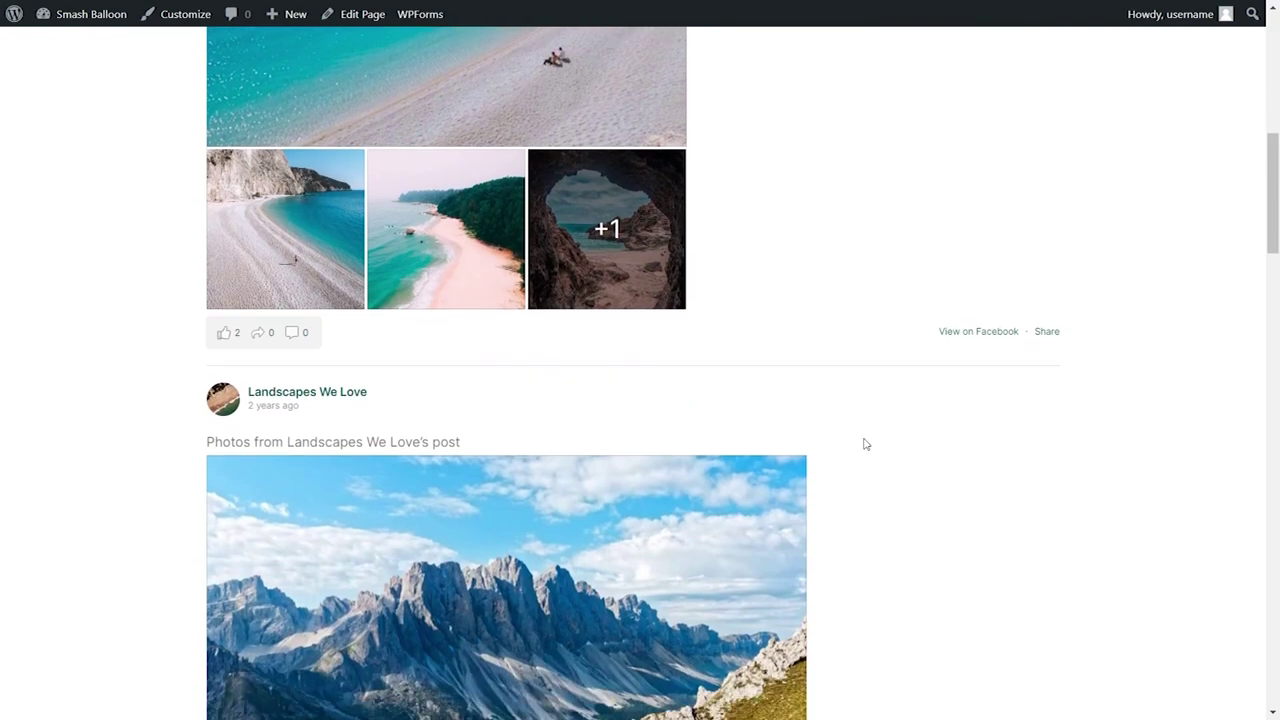
scroll(876, 435, "down", 4)
scroll(876, 428, "down", 7)
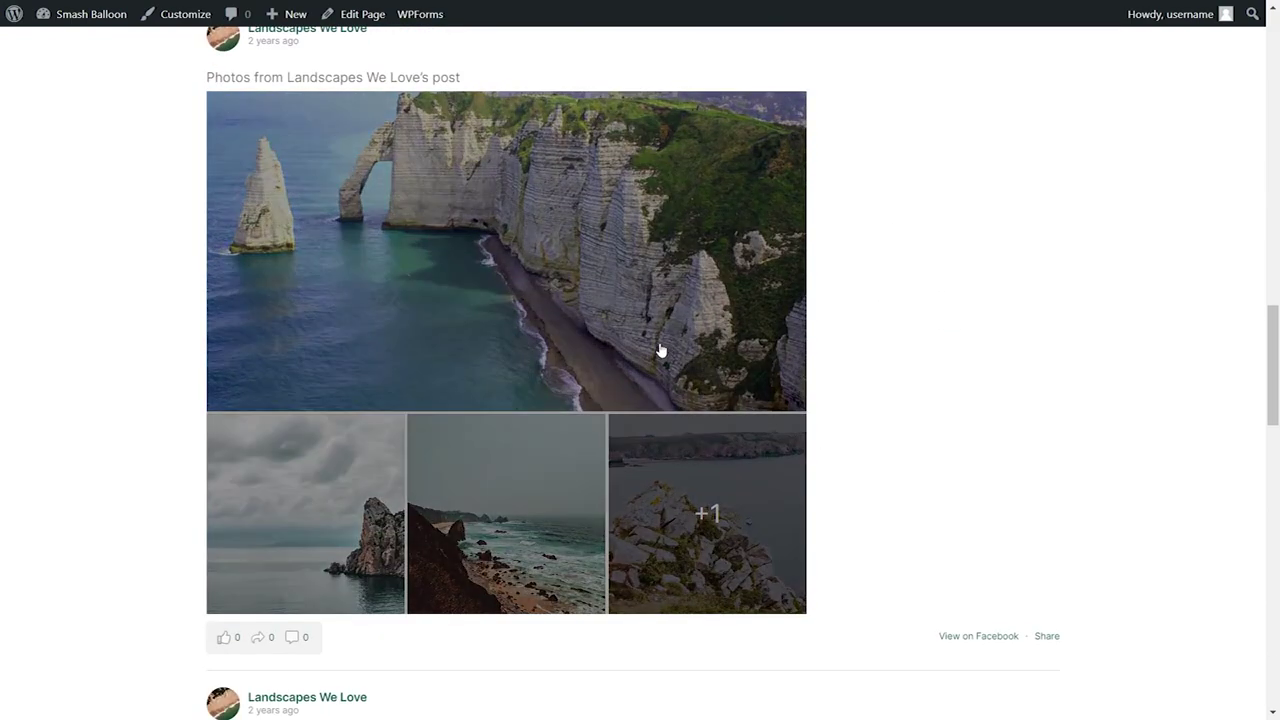
- Open the cliff post's photos in the lightbox, step through them, and close it
left_click(660, 350)
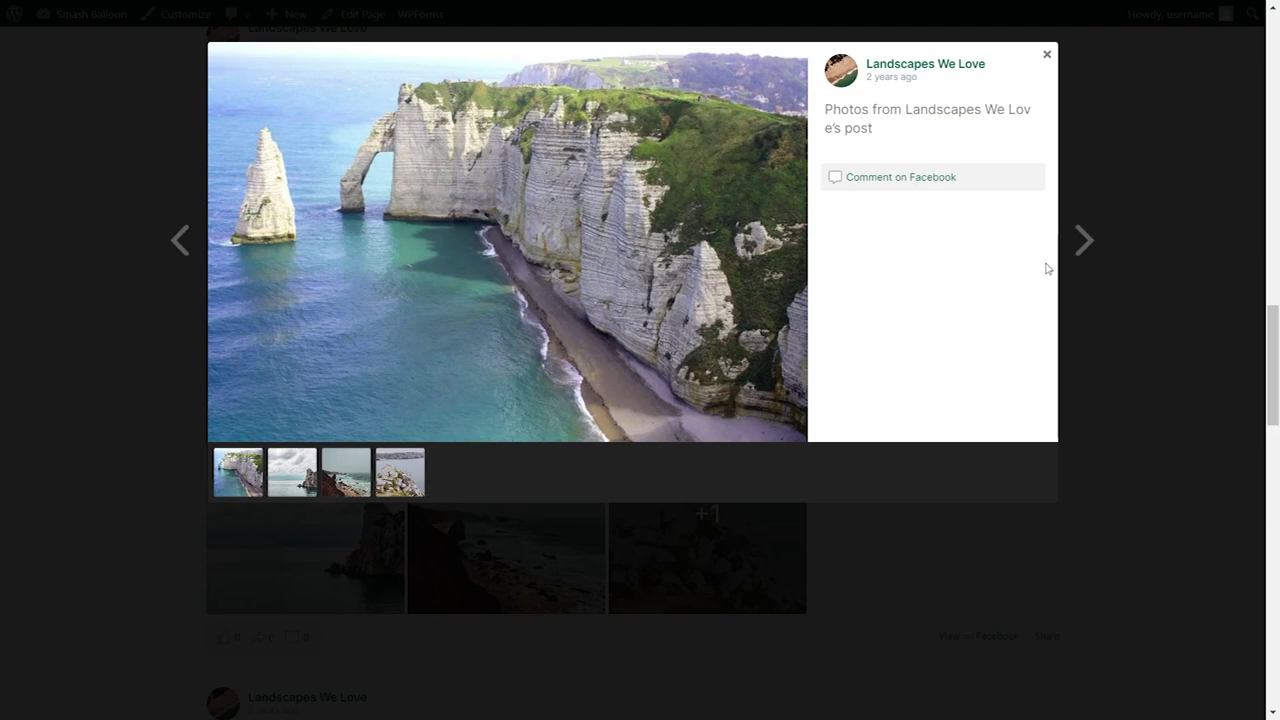
left_click(1087, 248)
left_click(1084, 212)
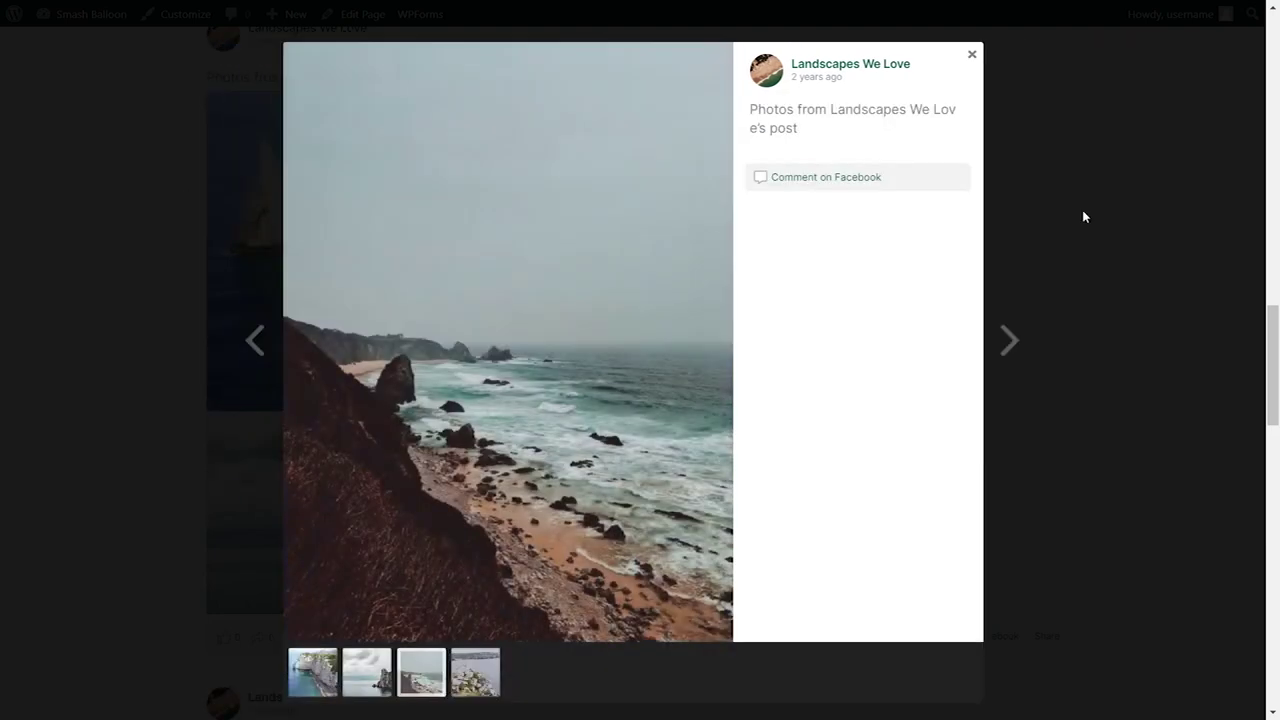
left_click(1083, 214)
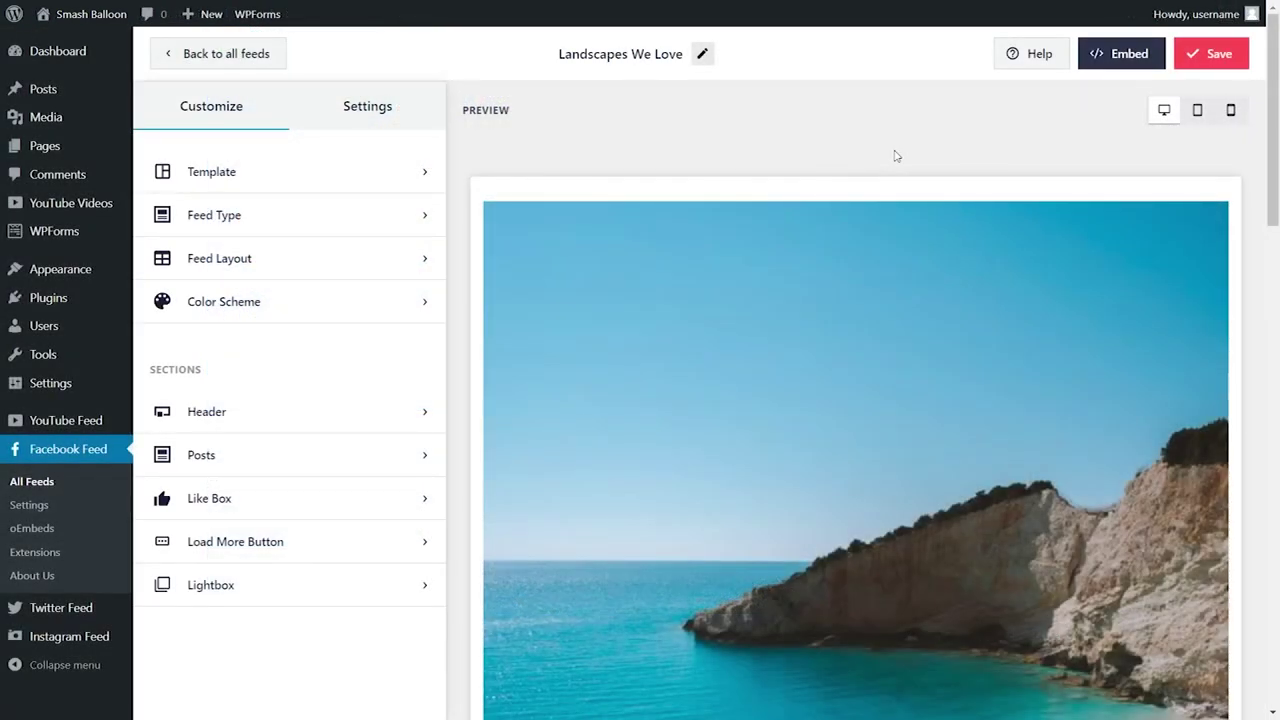
- Copy the feed shortcode from the Embed options and go to the Widgets screen
left_click(1120, 60)
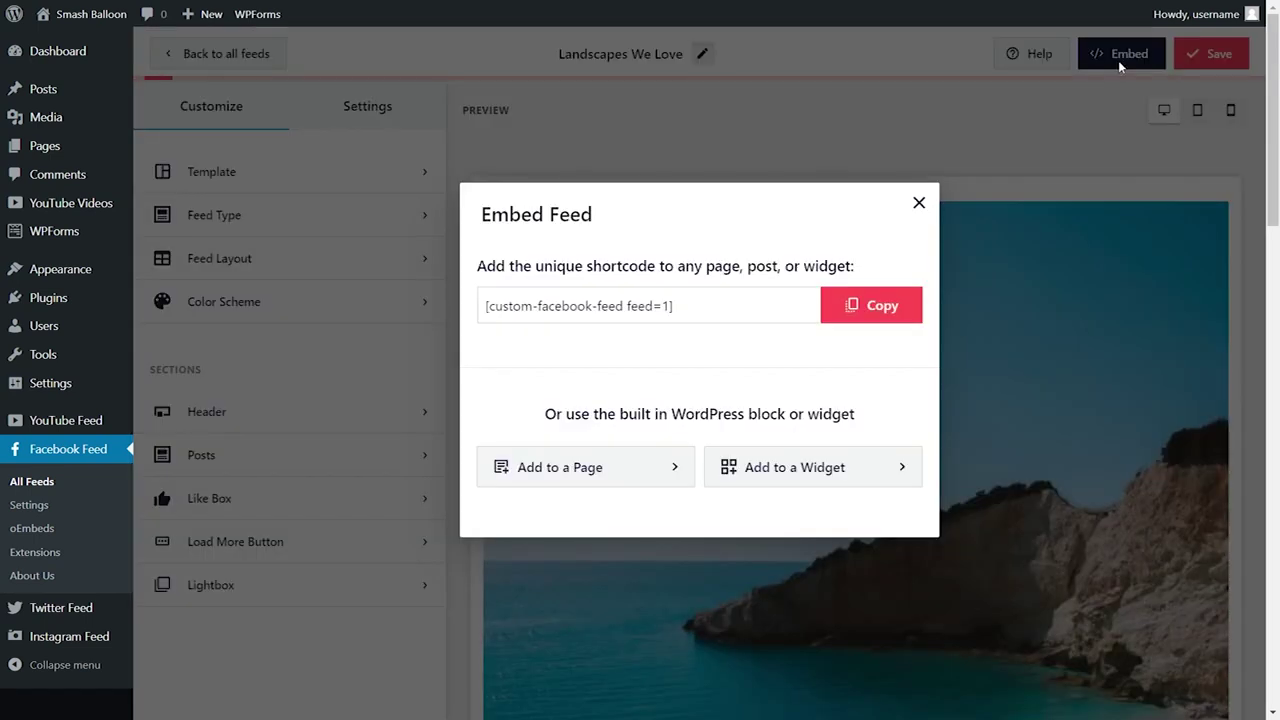
left_click(866, 307)
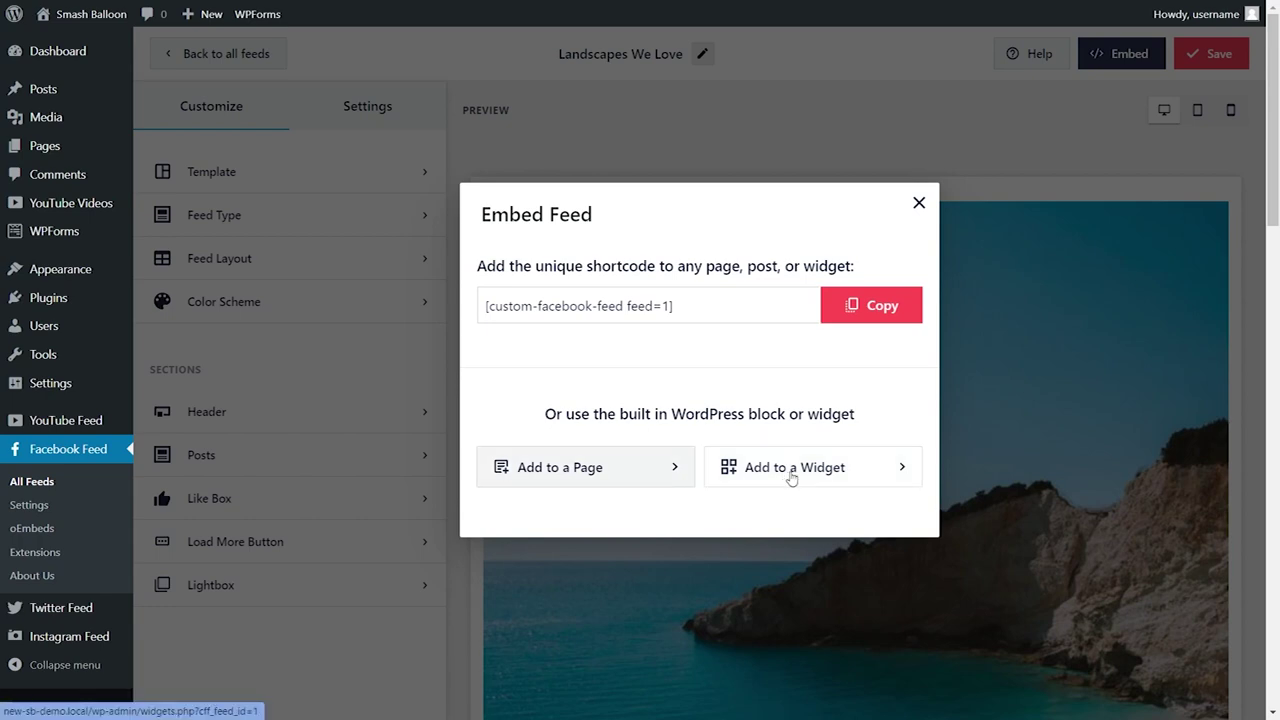
left_click(791, 478)
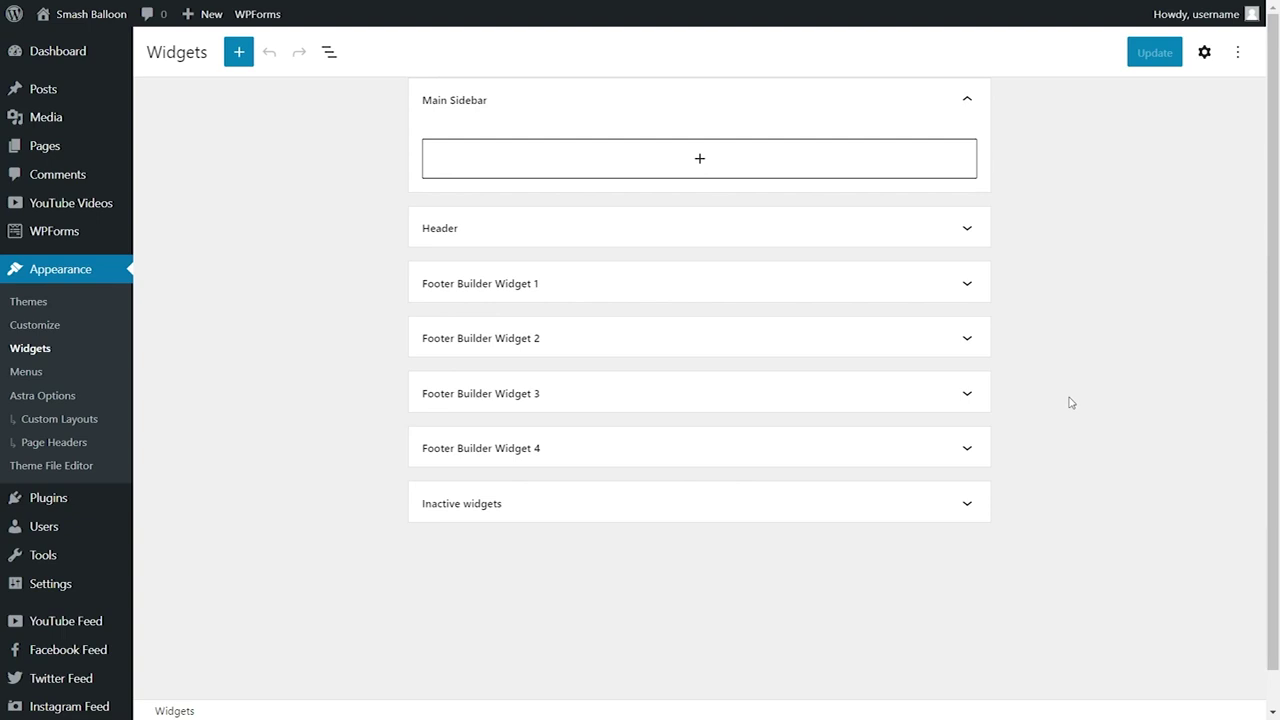
- Add a Custom Facebook Feed block to the Main Sidebar and save the widgets
left_click(701, 160)
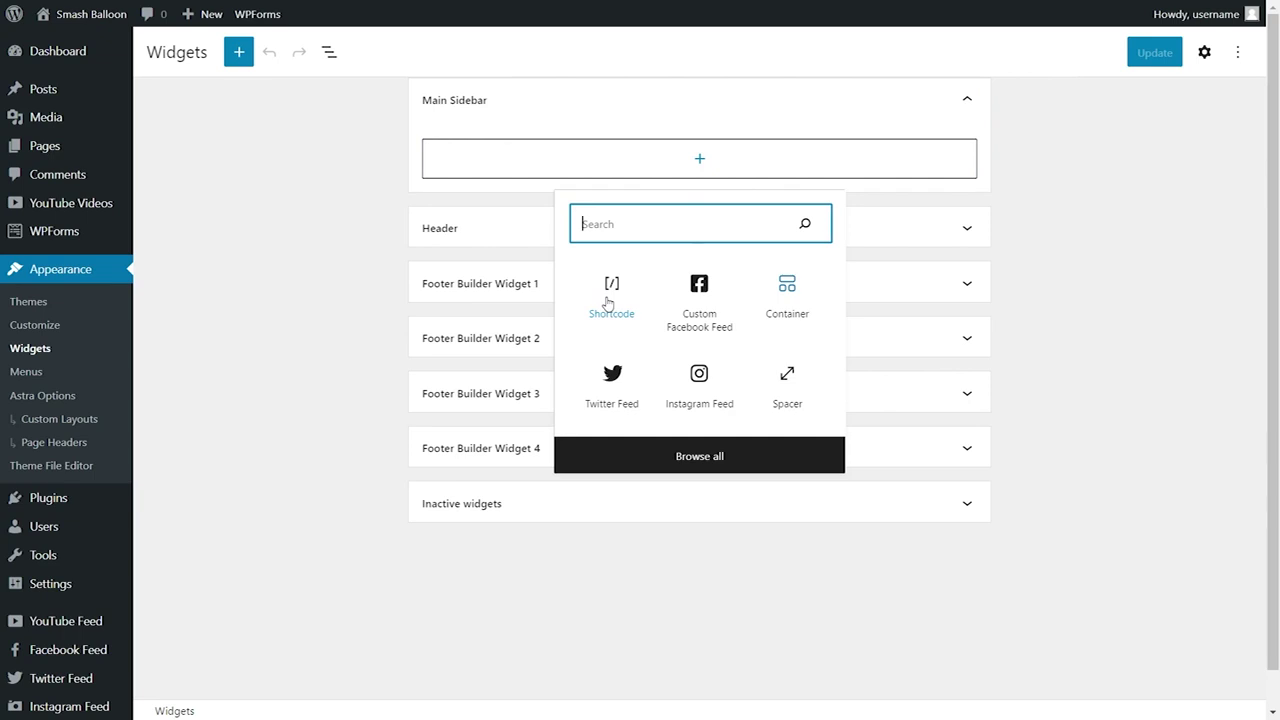
left_click(700, 290)
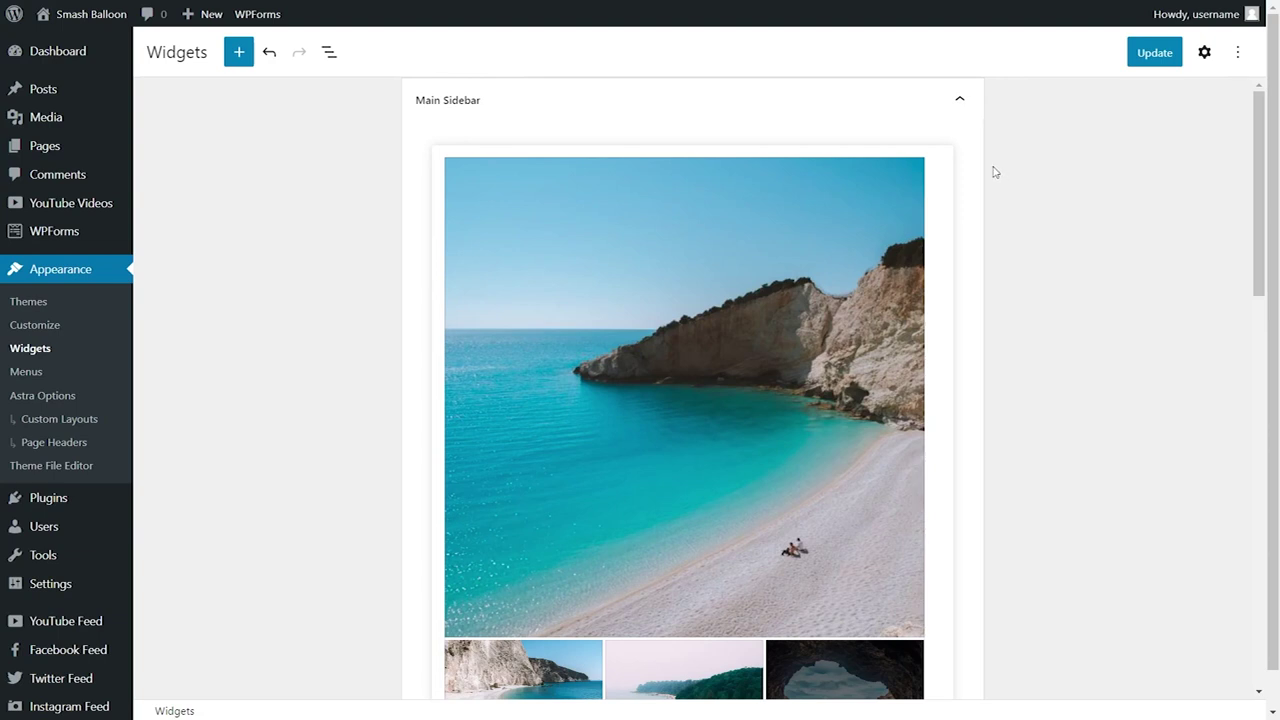
left_click(1138, 60)
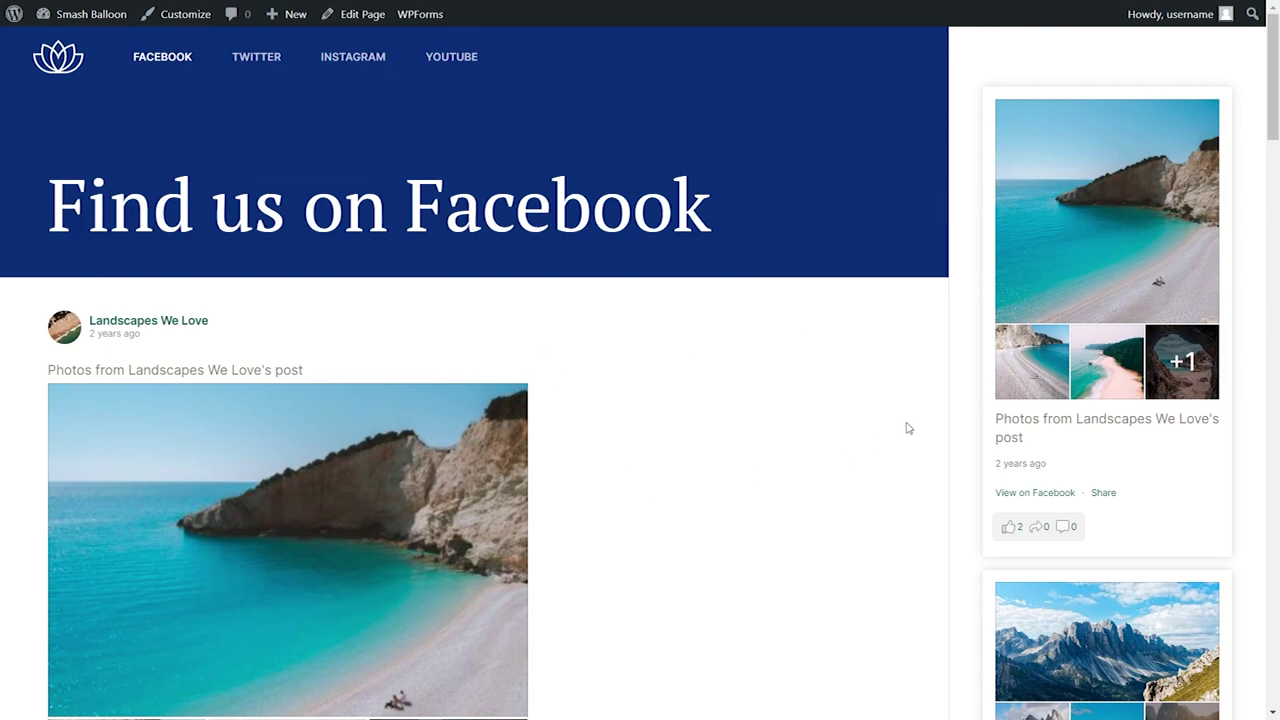
scroll(960, 407, "down", 3)
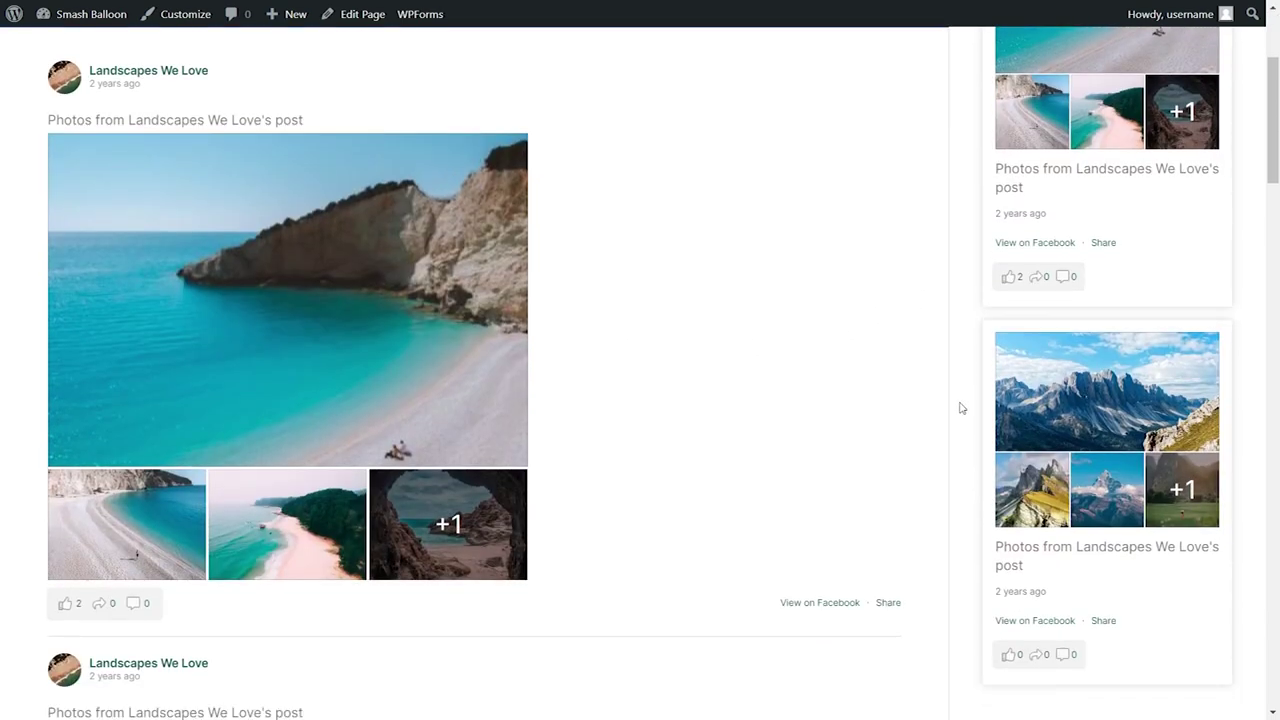